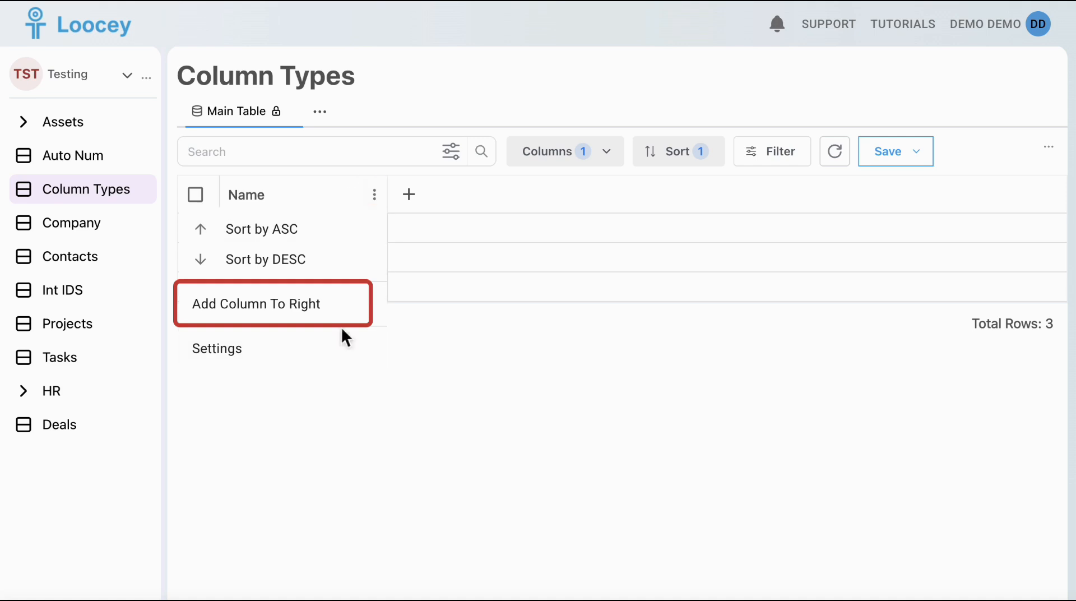
{"action": "left_click", "coordinate": [336, 314]}
{"action": "left_click", "coordinate": [485, 85]}
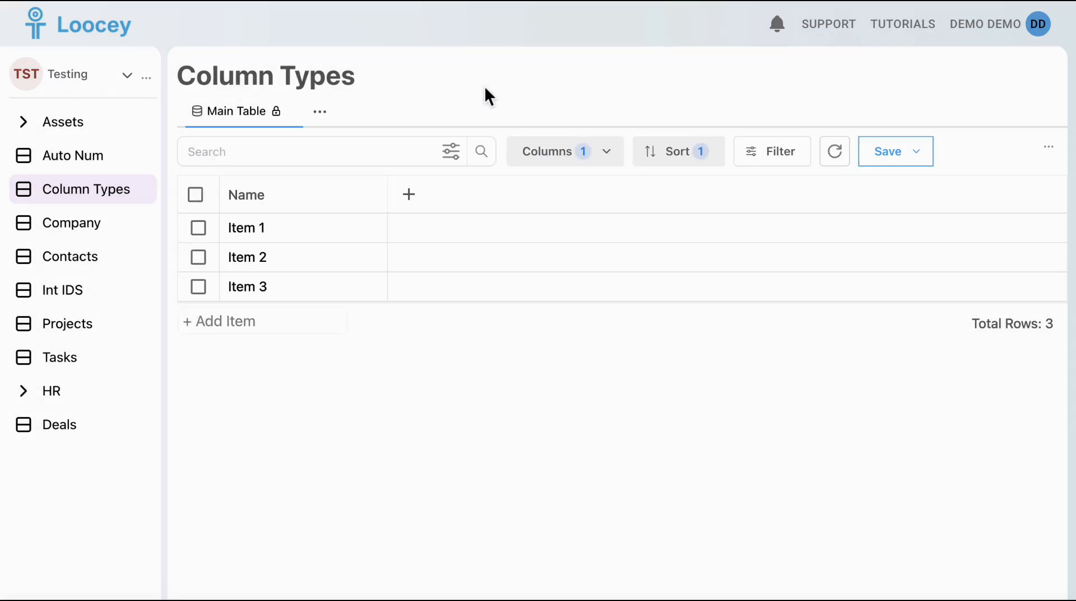
{"action": "left_click", "coordinate": [417, 202]}
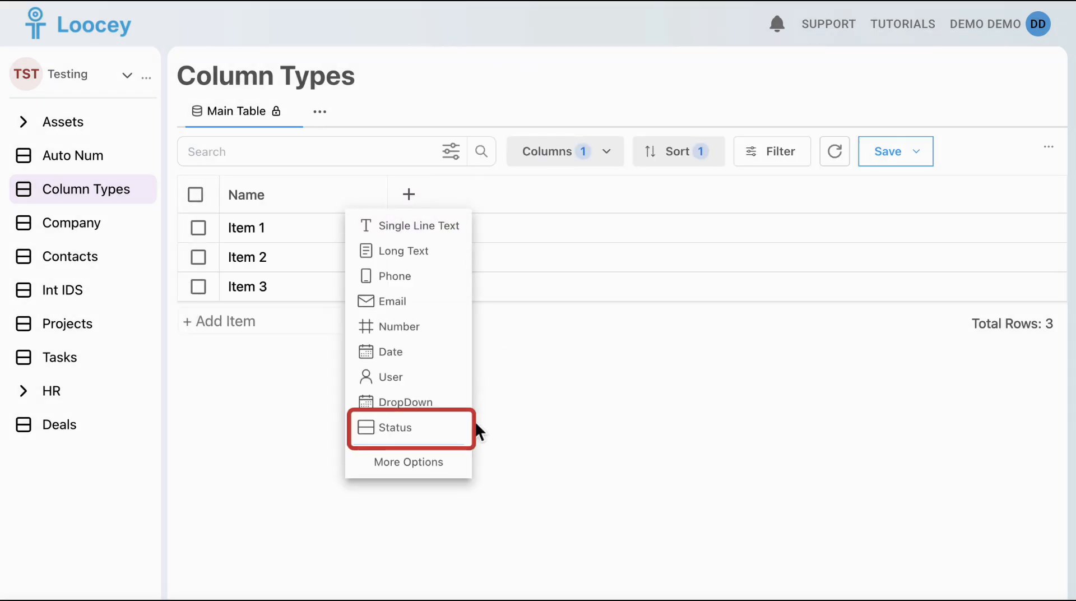
{"action": "left_click", "coordinate": [450, 434]}
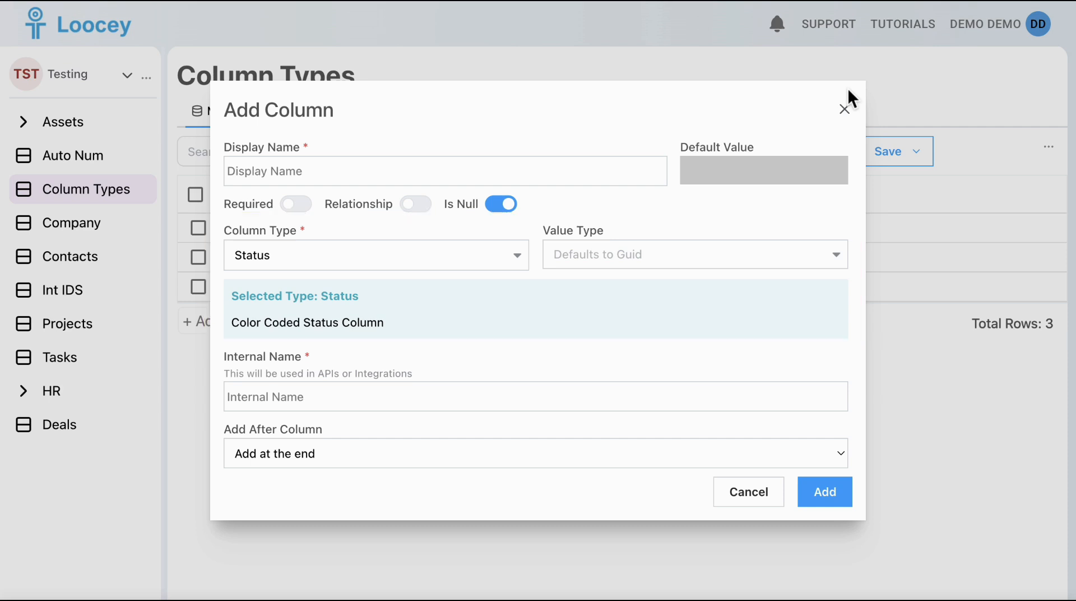
{"action": "left_click", "coordinate": [845, 109]}
Add a column of type Status, with display name "Status", directly after the Name column
{"action": "left_click", "coordinate": [374, 195]}
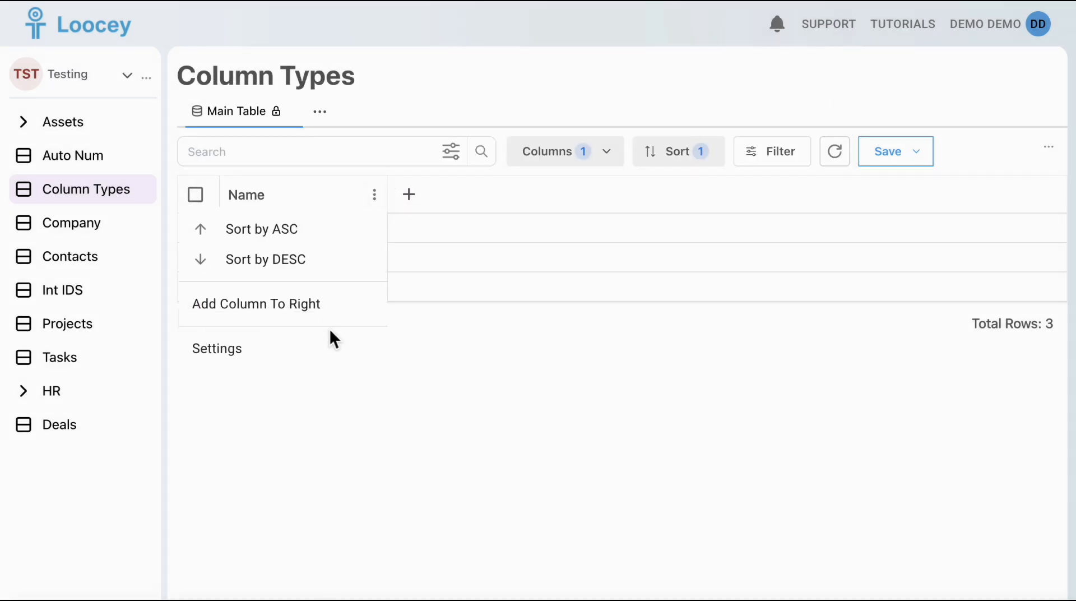
{"action": "left_click", "coordinate": [330, 317]}
{"action": "left_click", "coordinate": [439, 285]}
{"action": "type", "text": "stat"}
{"action": "left_click", "coordinate": [418, 330]}
{"action": "left_click", "coordinate": [583, 185]}
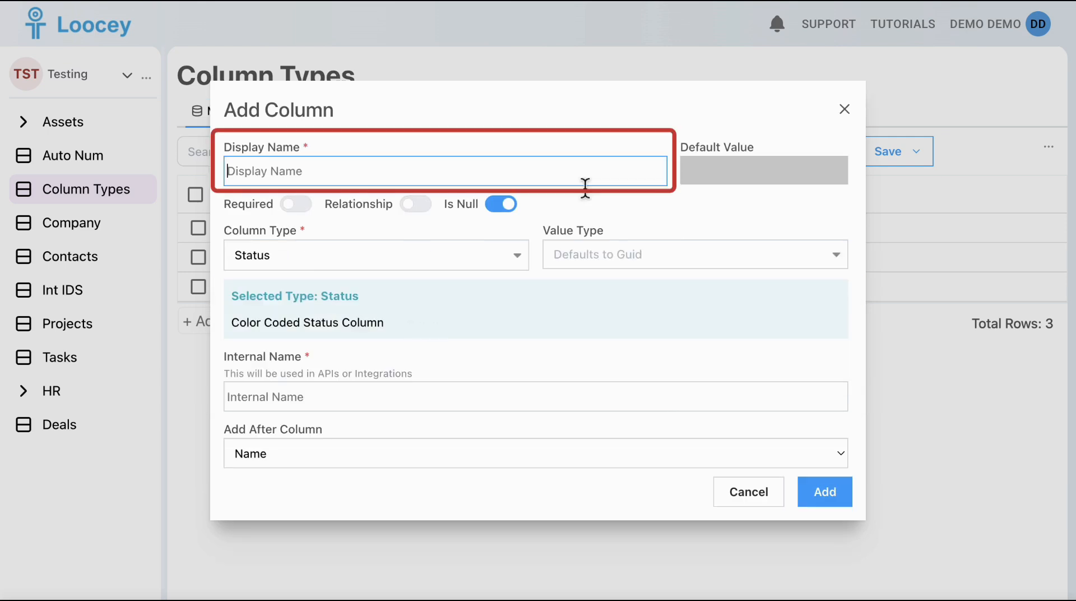
{"action": "type", "text": "Status"}
{"action": "left_click", "coordinate": [841, 493]}
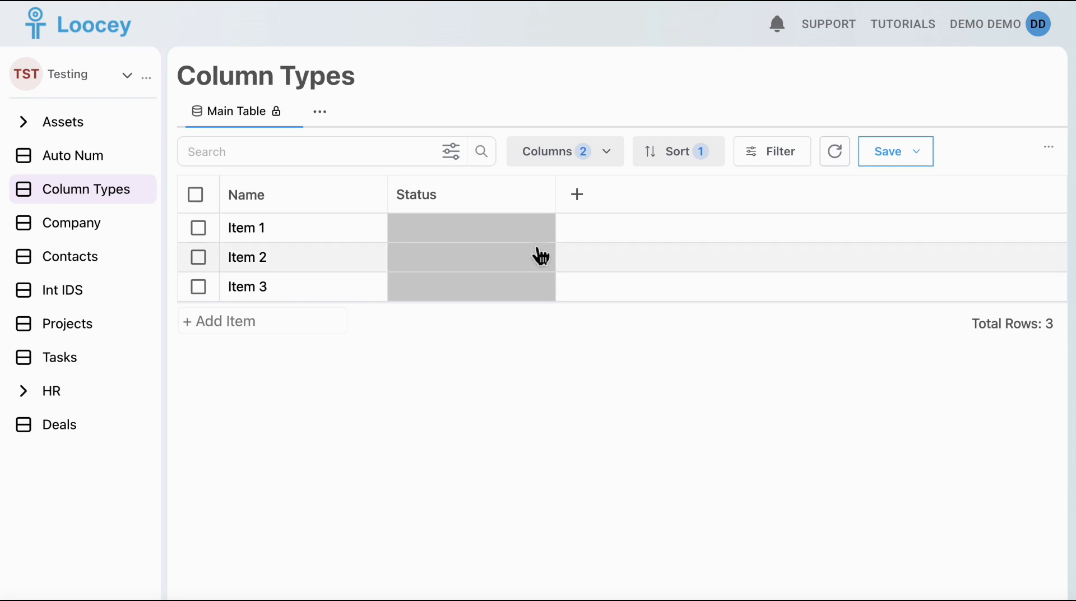
Create and save the options Not Started, In Progress and Completed for the Status column
{"action": "left_click", "coordinate": [541, 240]}
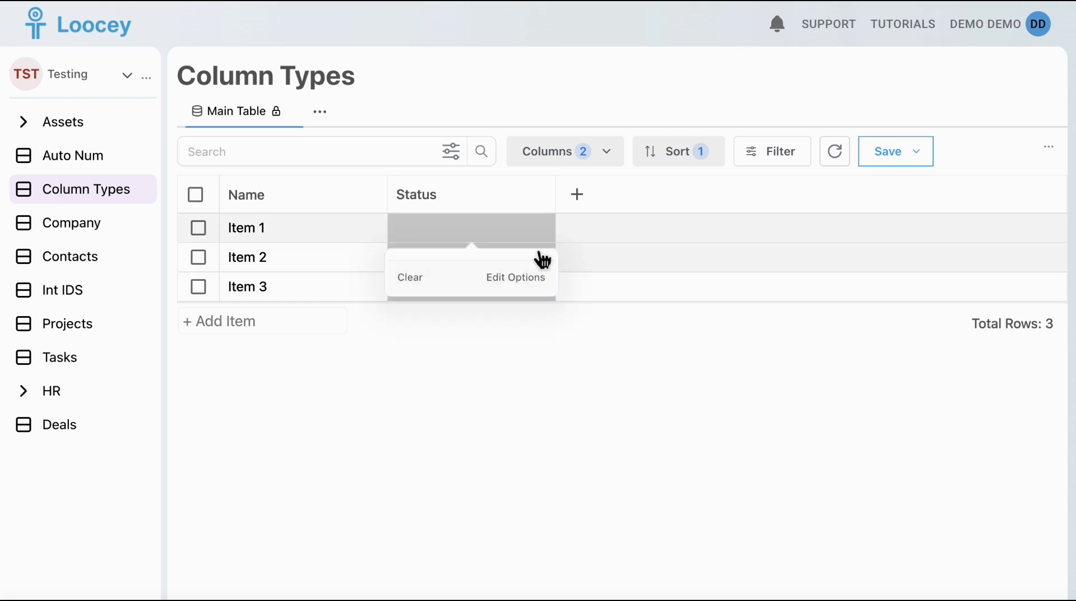
{"action": "left_click", "coordinate": [529, 277]}
{"action": "left_click", "coordinate": [399, 315]}
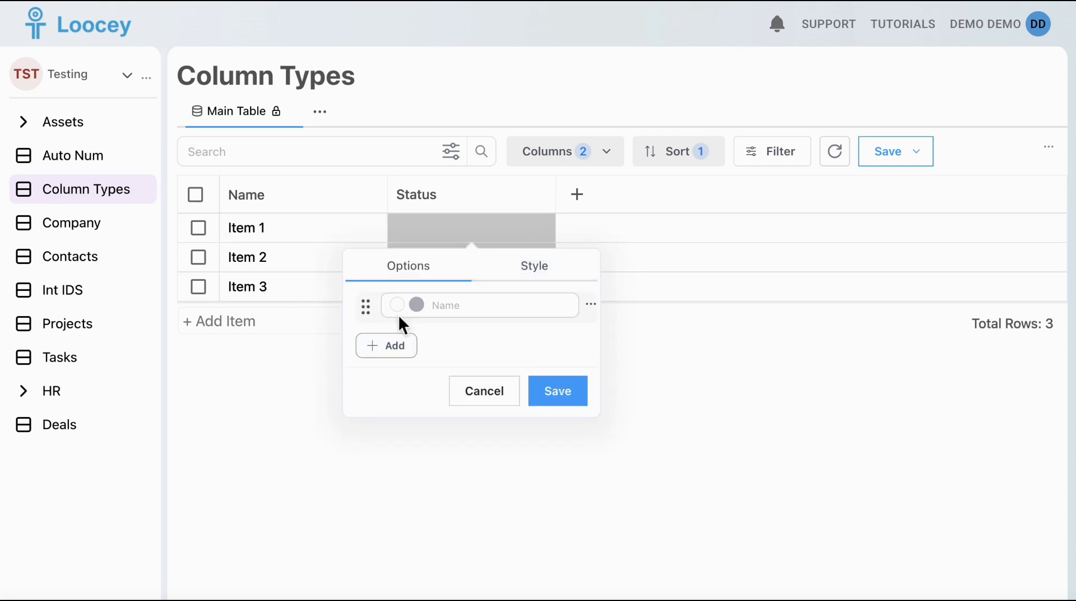
{"action": "left_click", "coordinate": [468, 310]}
{"action": "type", "text": "Not Started"}
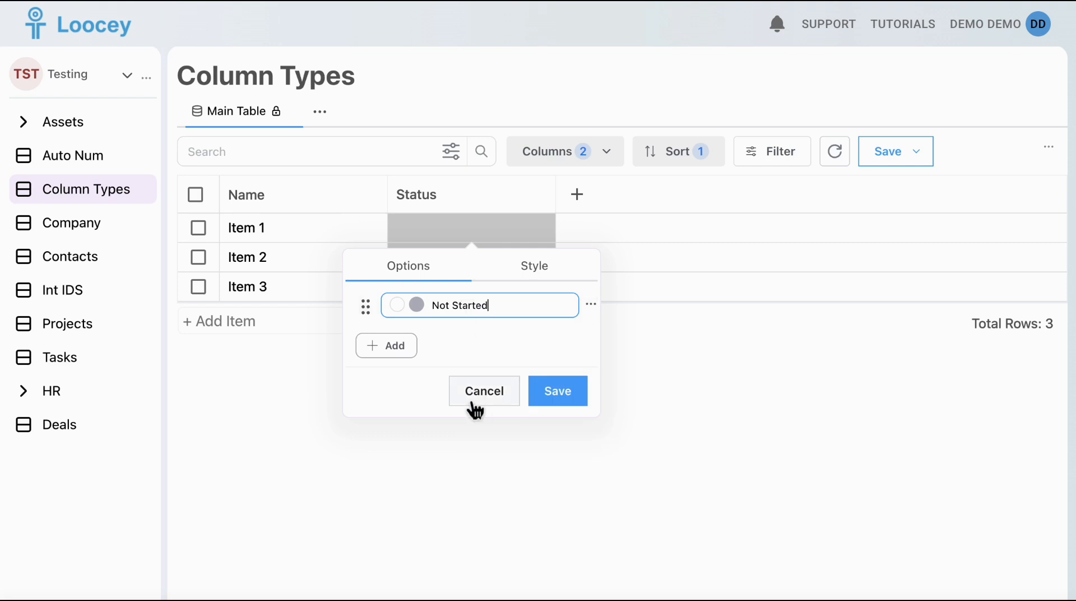
{"action": "left_click", "coordinate": [401, 345]}
{"action": "left_click", "coordinate": [452, 347]}
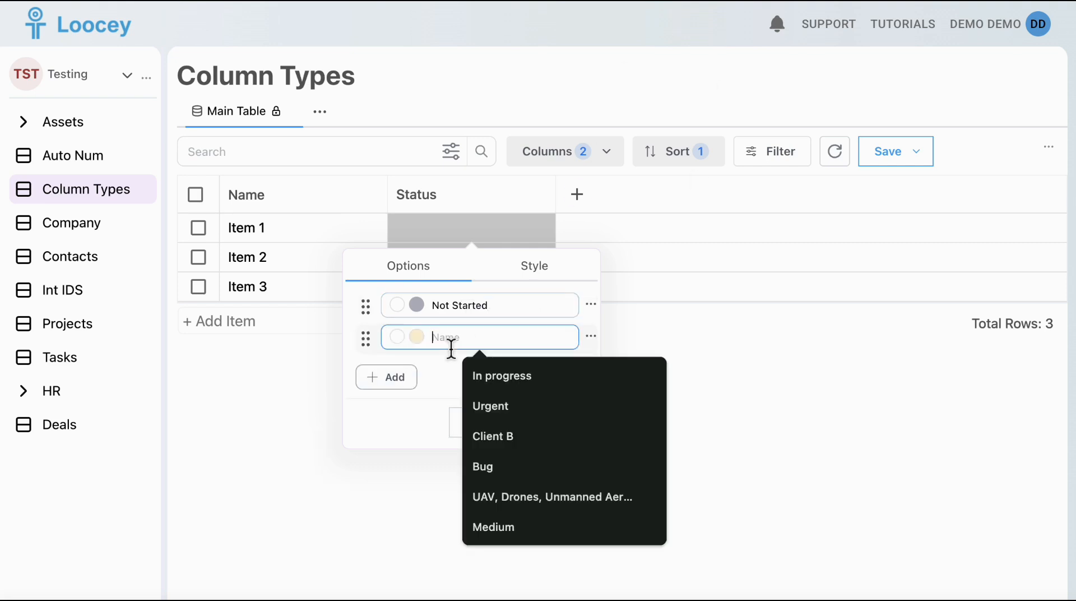
{"action": "type", "text": "In Progress"}
{"action": "left_click", "coordinate": [392, 384]}
{"action": "left_click", "coordinate": [484, 377]}
{"action": "type", "text": "Completed"}
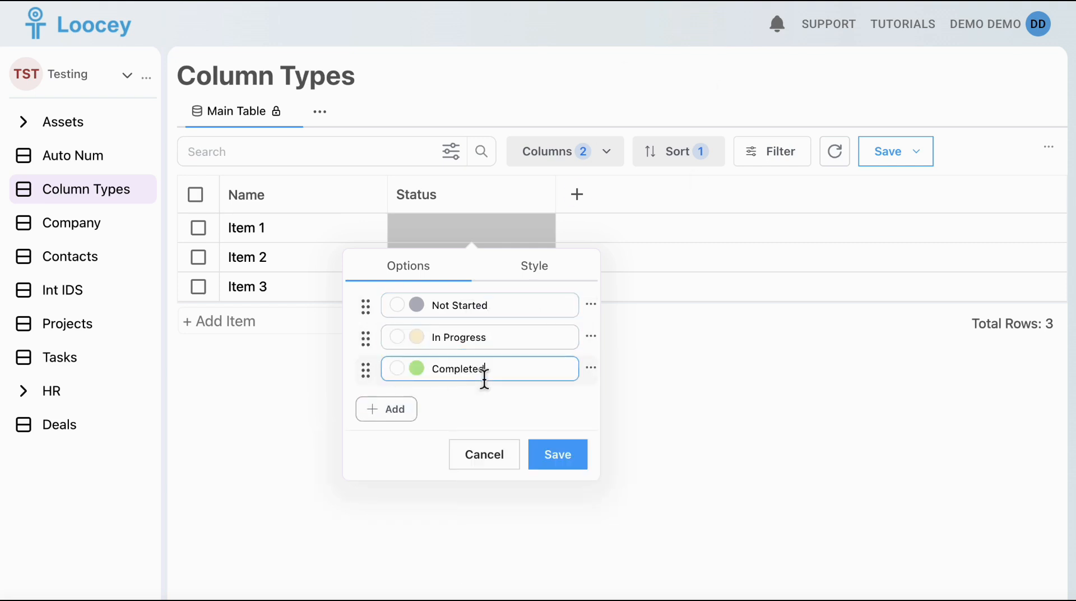
{"action": "left_click", "coordinate": [557, 467]}
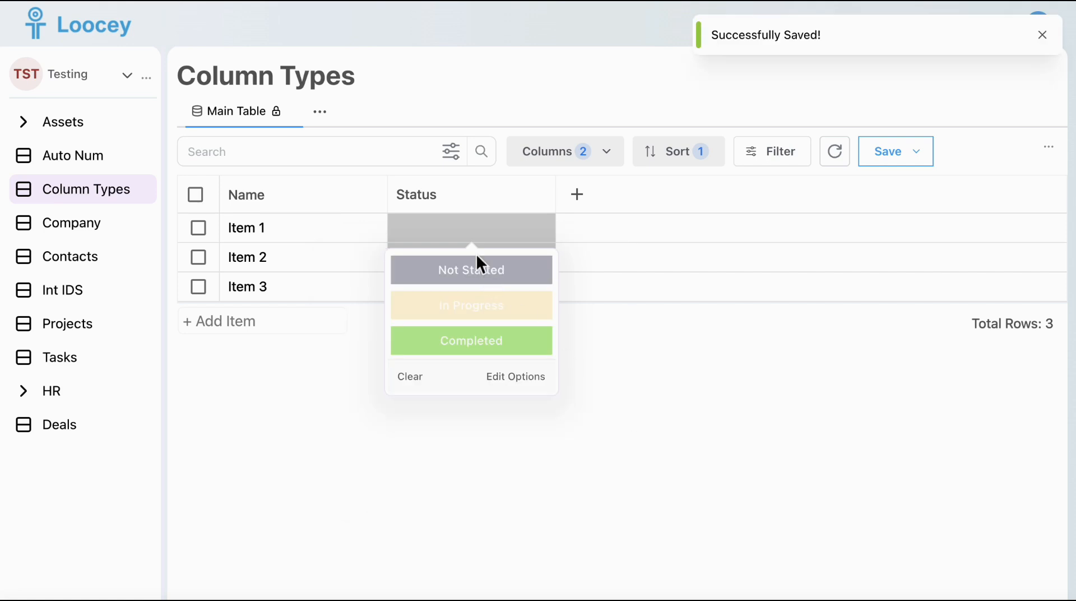
Set the Status to Not Started for Item 1, In Progress for Item 2 and Completed for Item 3
{"action": "left_click", "coordinate": [480, 275]}
{"action": "left_click", "coordinate": [521, 262]}
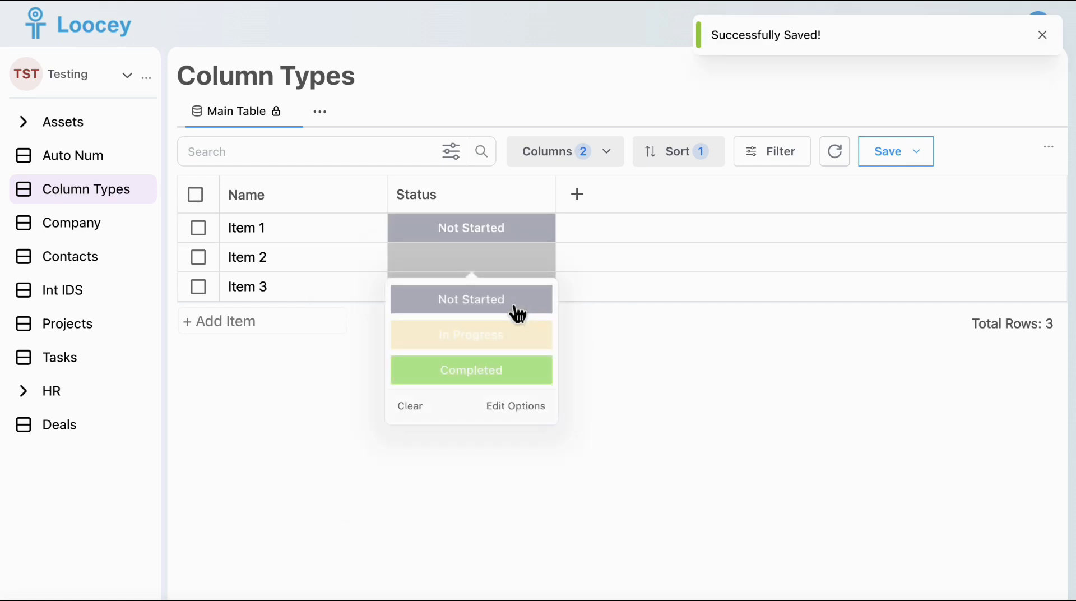
{"action": "left_click", "coordinate": [508, 343]}
Recolor the Status options to red #f34141 for Not Started, orange #ffab09 for In Progress and darker green for Completed, and save
{"action": "left_click", "coordinate": [551, 236]}
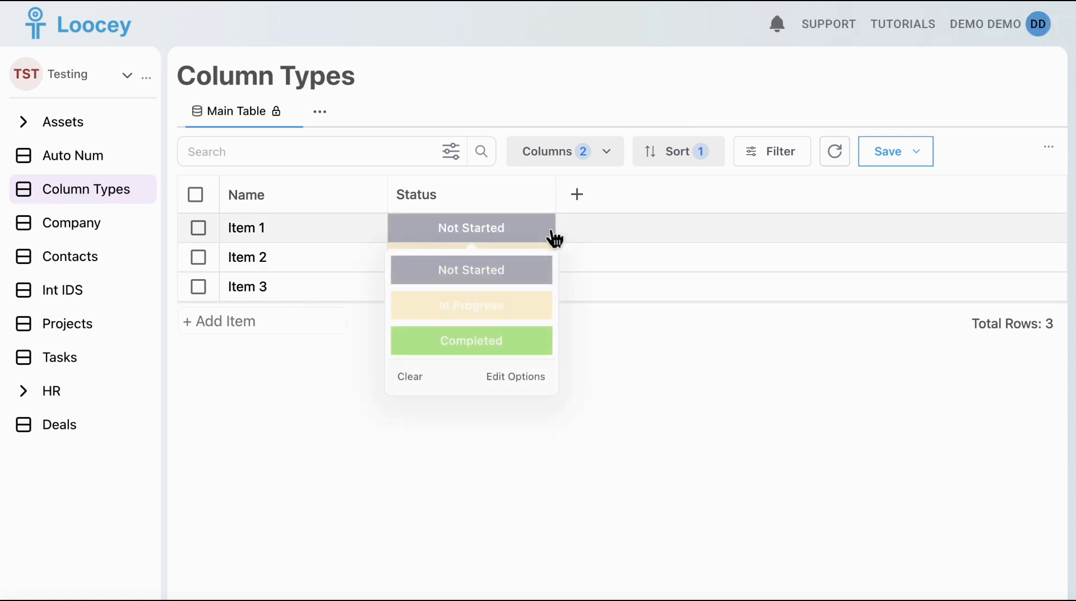
{"action": "left_click", "coordinate": [519, 375]}
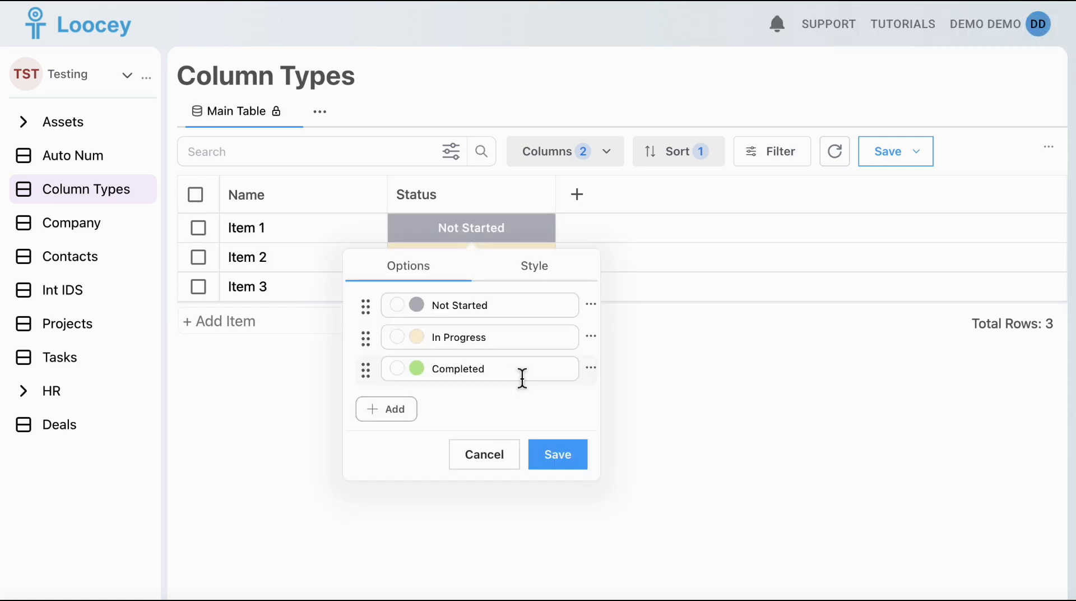
{"action": "left_click", "coordinate": [421, 312]}
{"action": "left_click", "coordinate": [438, 226]}
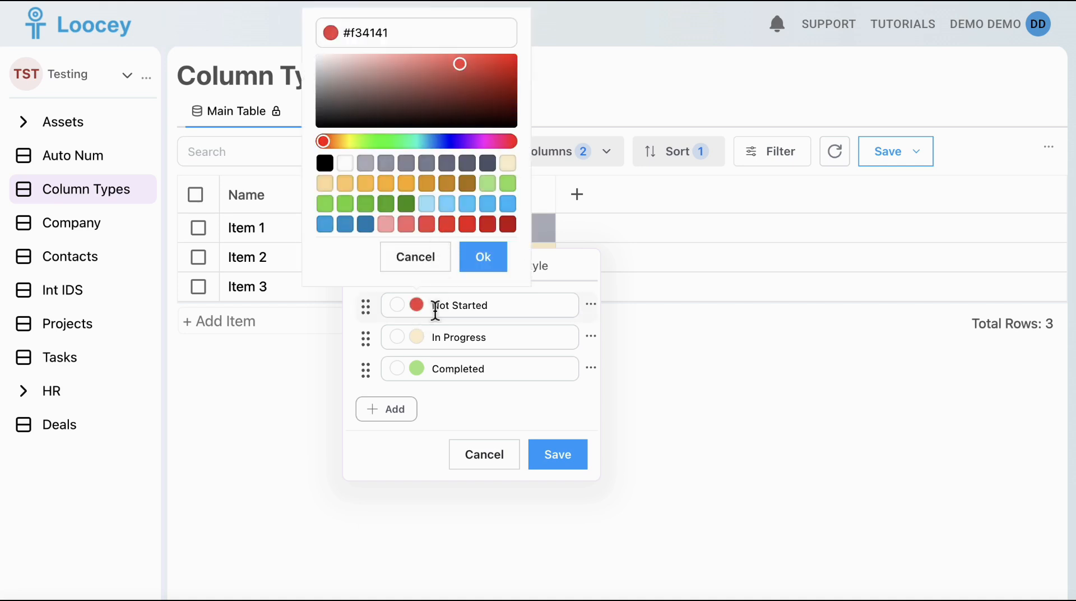
{"action": "left_click", "coordinate": [420, 337]}
{"action": "left_click", "coordinate": [408, 216]}
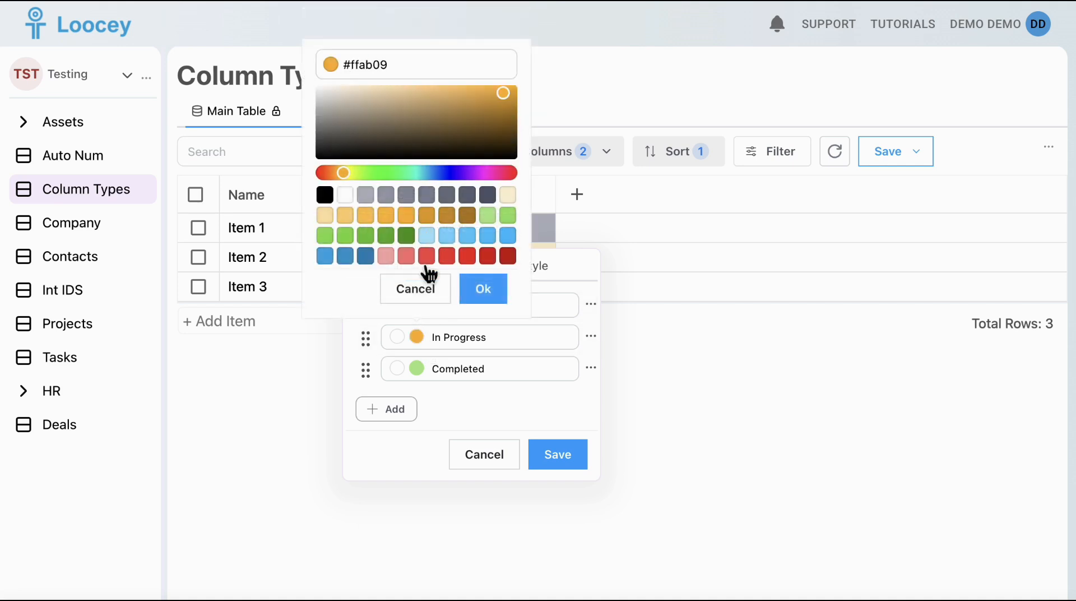
{"action": "left_click", "coordinate": [418, 368]}
{"action": "left_click", "coordinate": [367, 268]}
{"action": "left_click", "coordinate": [555, 453]}
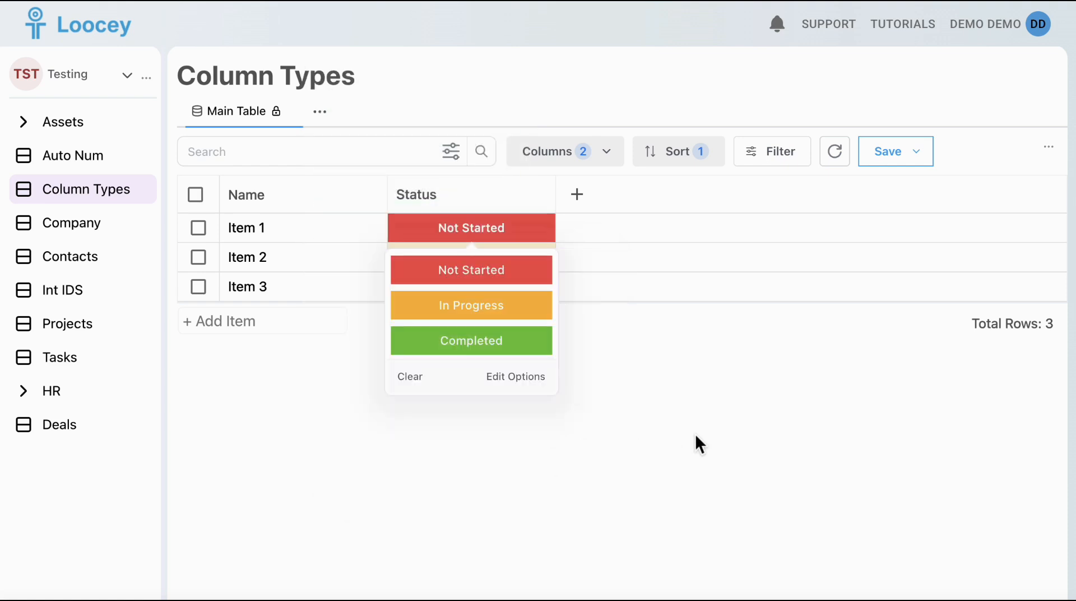
{"action": "left_click", "coordinate": [695, 433]}
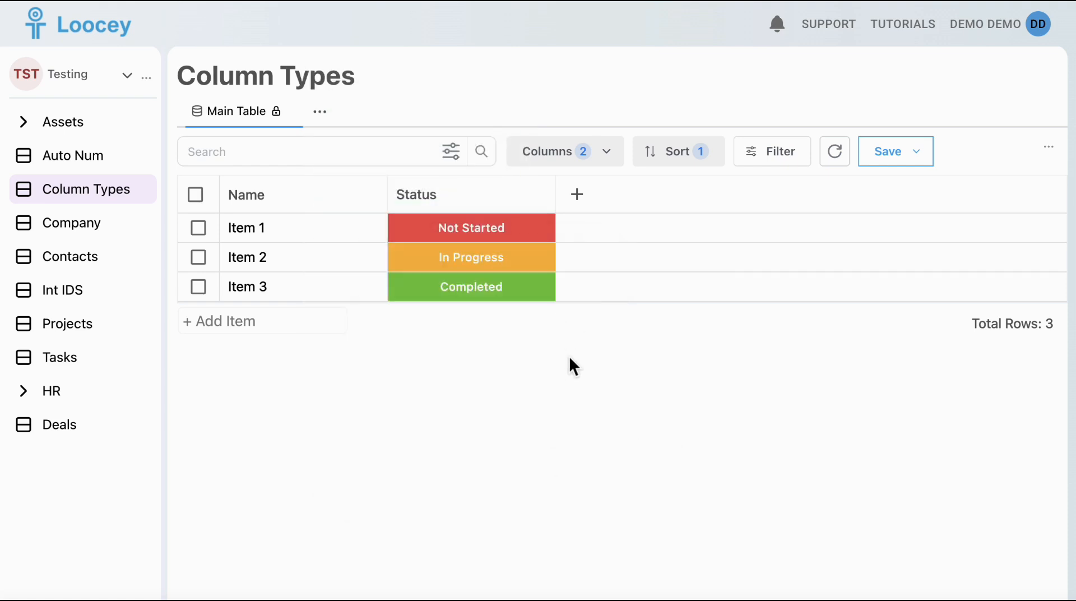
Reorder the Status options to Completed, In Progress, Not Started and save the order
{"action": "left_click", "coordinate": [471, 227]}
{"action": "left_click", "coordinate": [544, 377]}
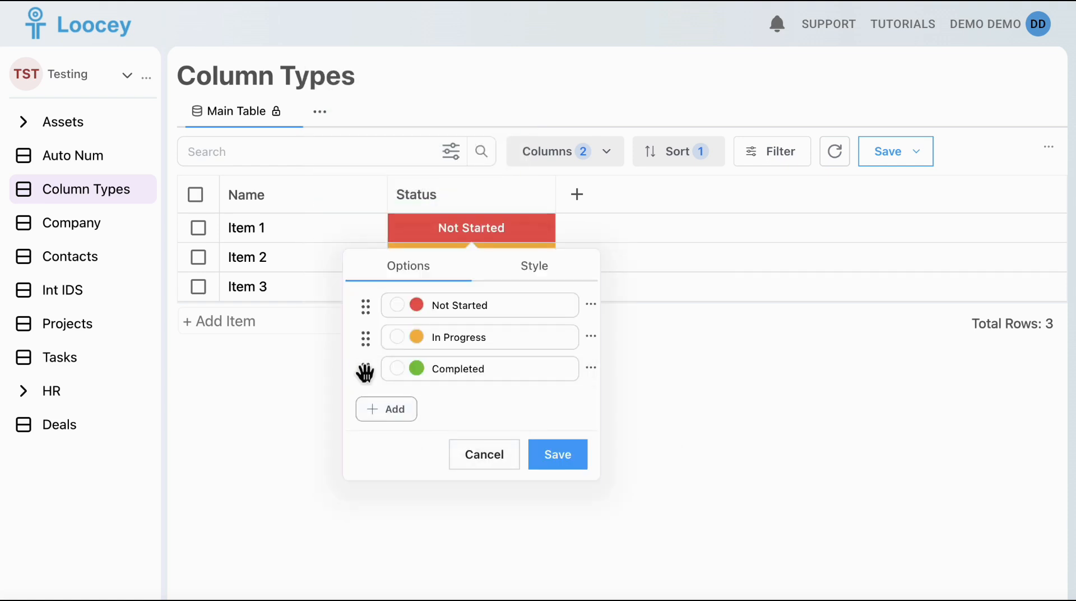
{"action": "mouse_move", "coordinate": [366, 370]}
{"action": "left_mouse_down"}
{"action": "mouse_move", "coordinate": [370, 326]}
{"action": "mouse_move", "coordinate": [364, 379]}
{"action": "mouse_move", "coordinate": [371, 370]}
{"action": "left_mouse_up"}
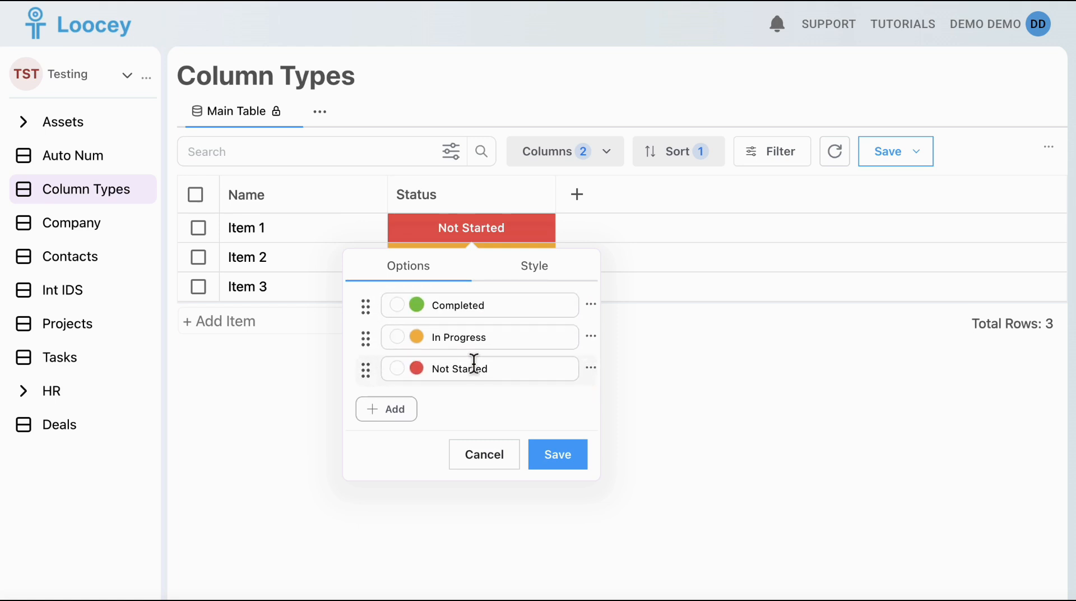
{"action": "left_click", "coordinate": [552, 464]}
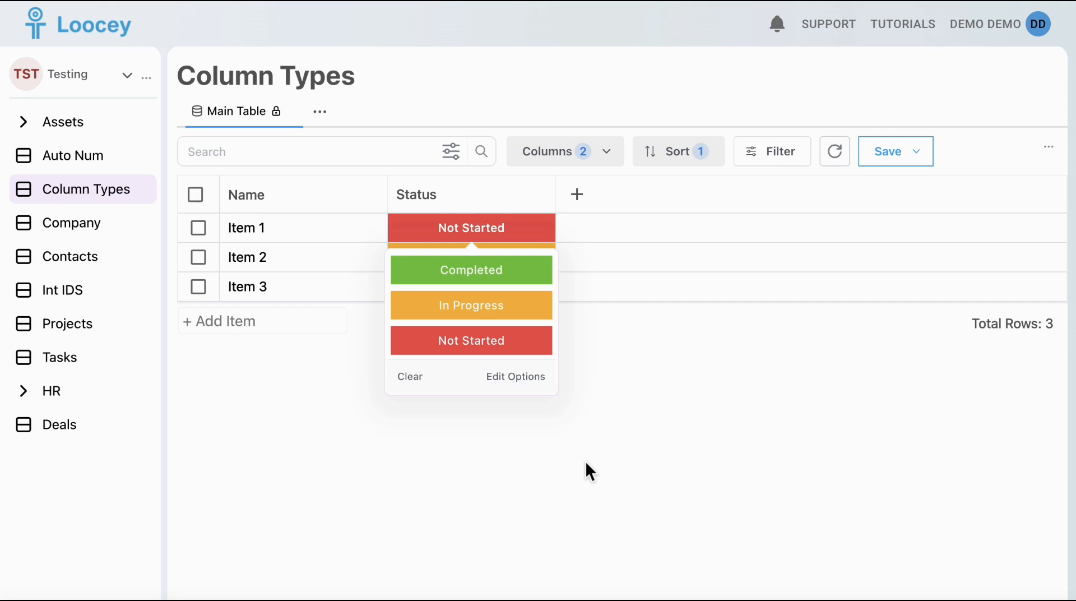
Add the tooltip "Task is underway." to the In Progress option, save it and check it on Item 2
{"action": "left_click", "coordinate": [524, 378]}
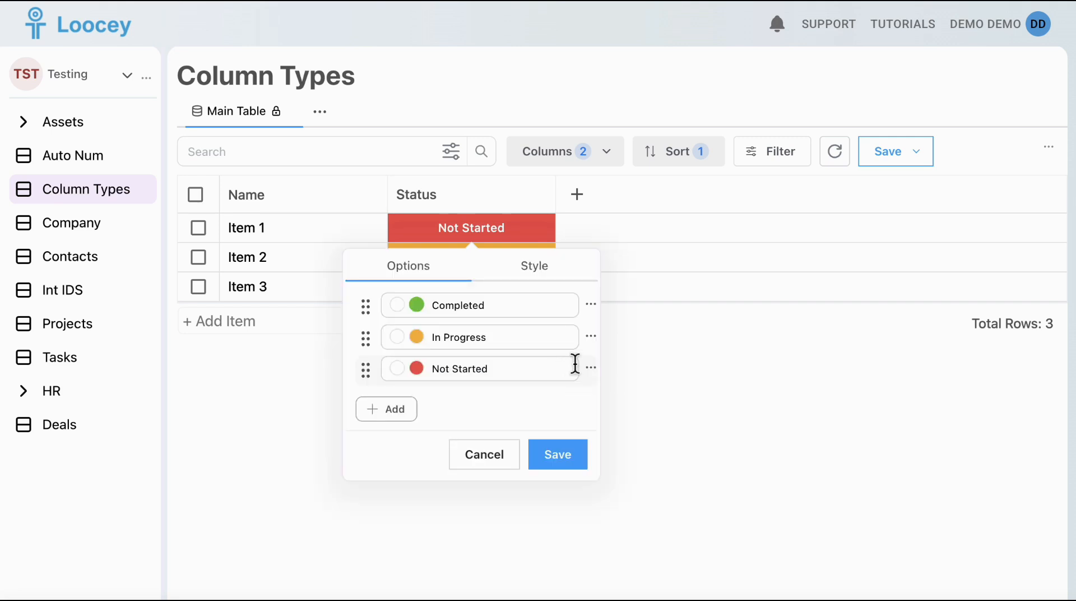
{"action": "left_click", "coordinate": [592, 338]}
{"action": "left_click", "coordinate": [596, 379]}
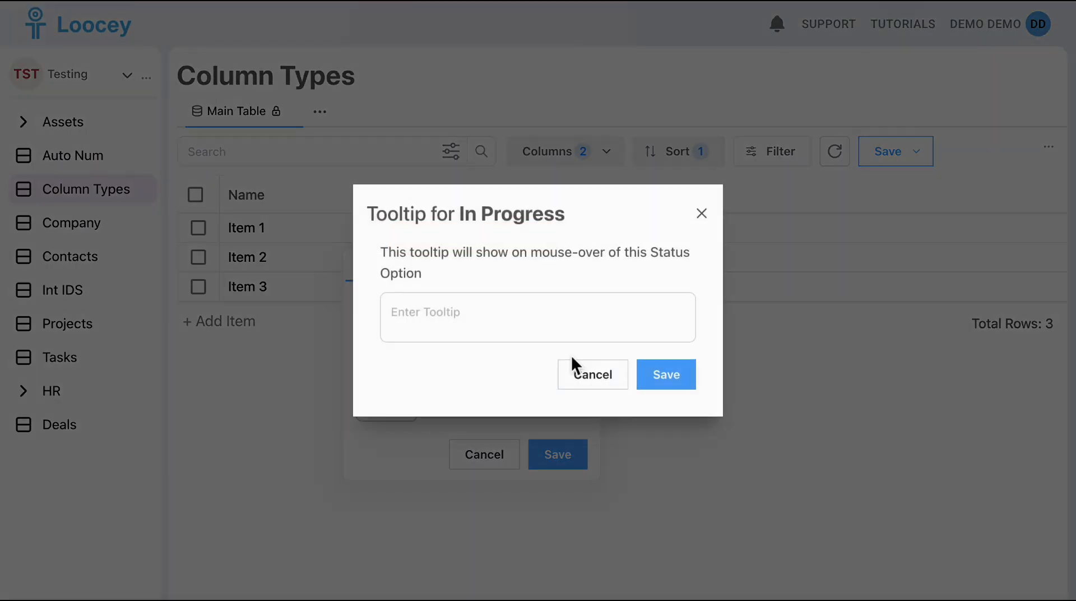
{"action": "left_click", "coordinate": [560, 331]}
{"action": "type", "text": "Task is underway."}
{"action": "left_click", "coordinate": [662, 373]}
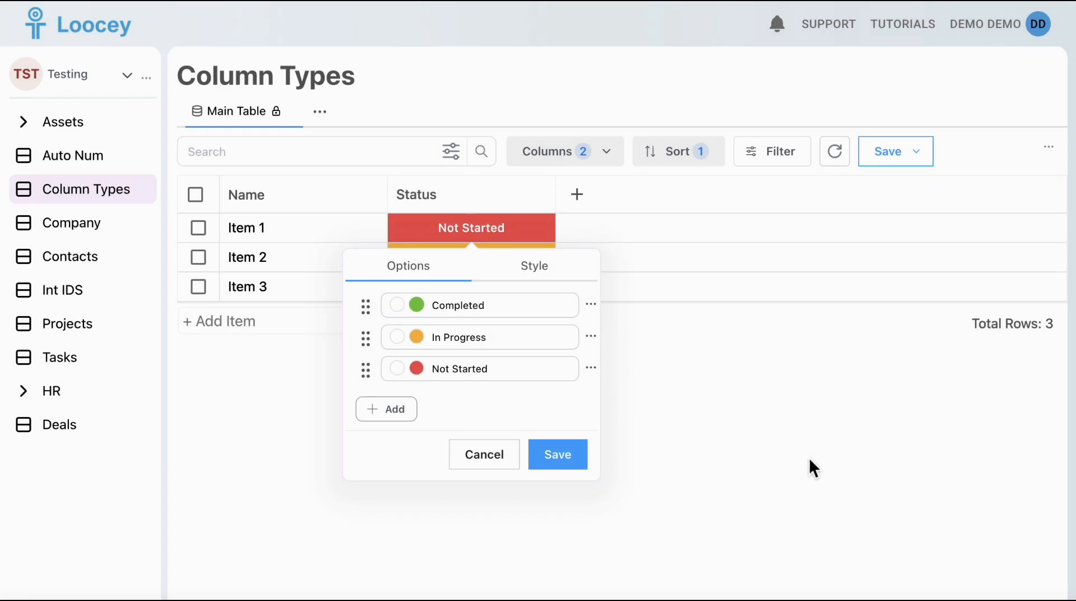
{"action": "left_click", "coordinate": [557, 455]}
{"action": "left_click", "coordinate": [648, 435]}
{"action": "mouse_move", "coordinate": [470, 274]}
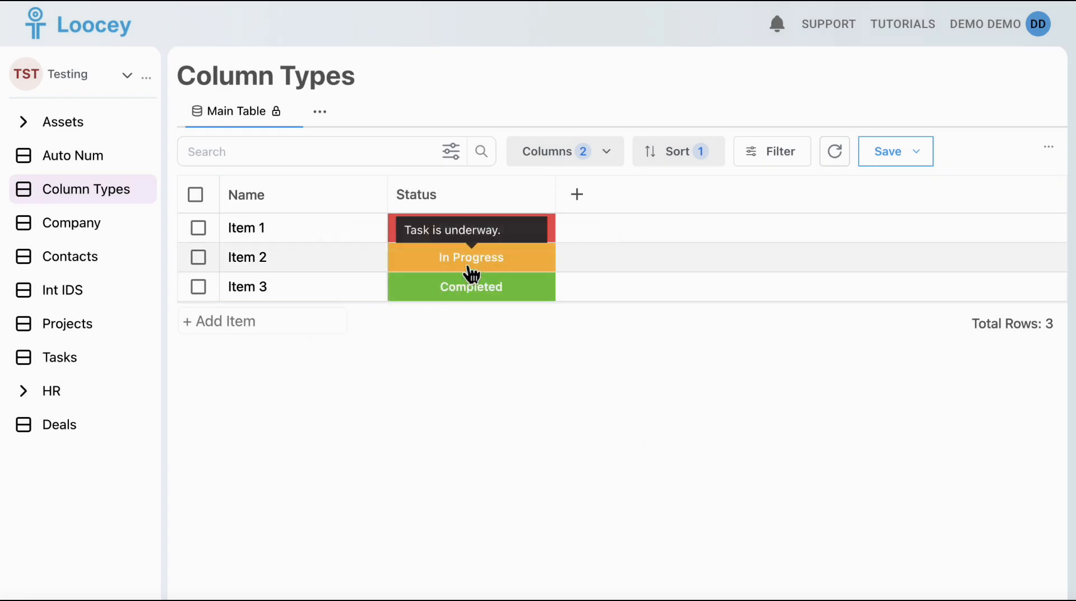
Add a Status column named "Task Progress" at the end of the table with the value type Integer
{"action": "left_click", "coordinate": [583, 207]}
{"action": "left_click", "coordinate": [605, 433]}
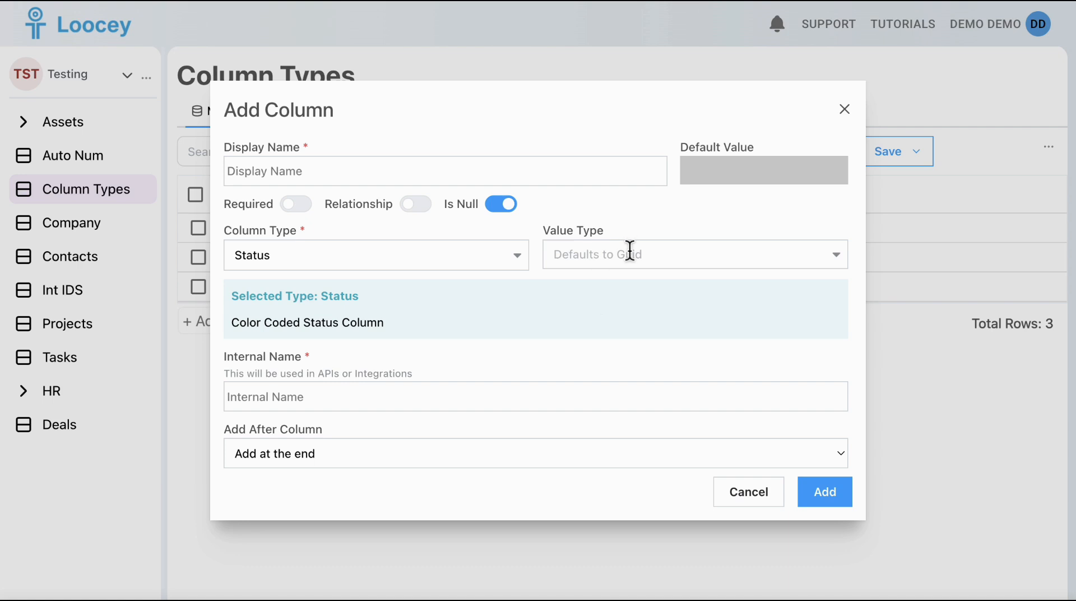
{"action": "left_click", "coordinate": [596, 259]}
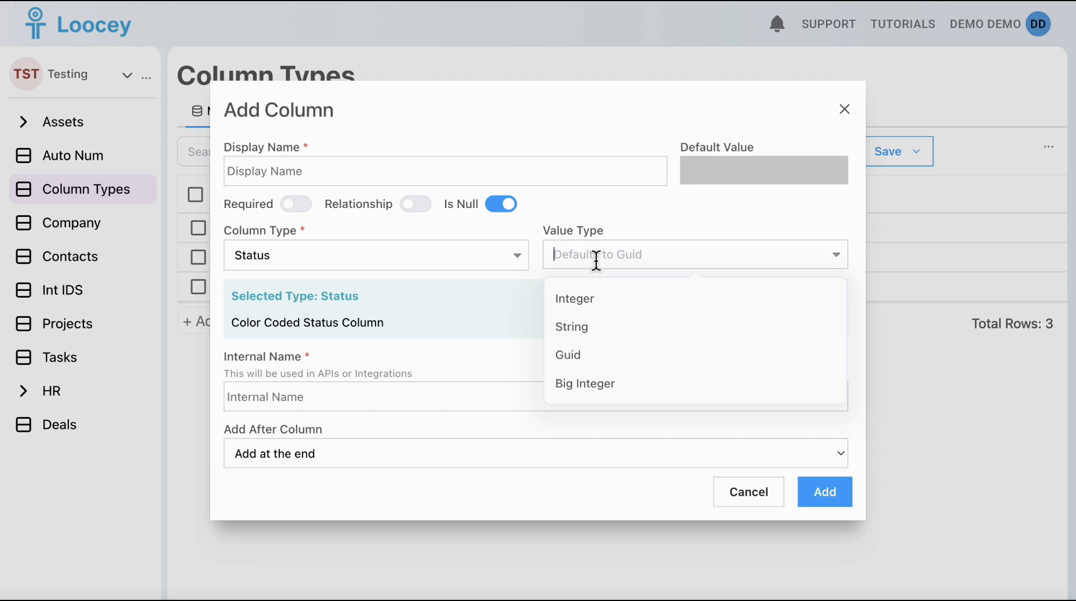
{"action": "left_click", "coordinate": [583, 303]}
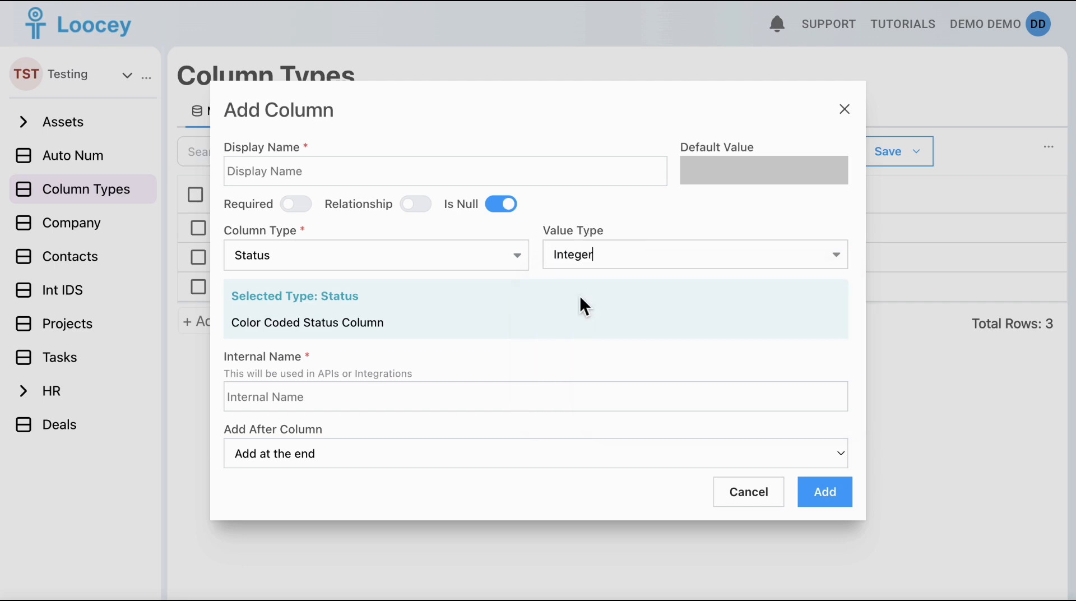
{"action": "left_click", "coordinate": [541, 183]}
{"action": "type", "text": "Task Progress"}
{"action": "left_click", "coordinate": [821, 501]}
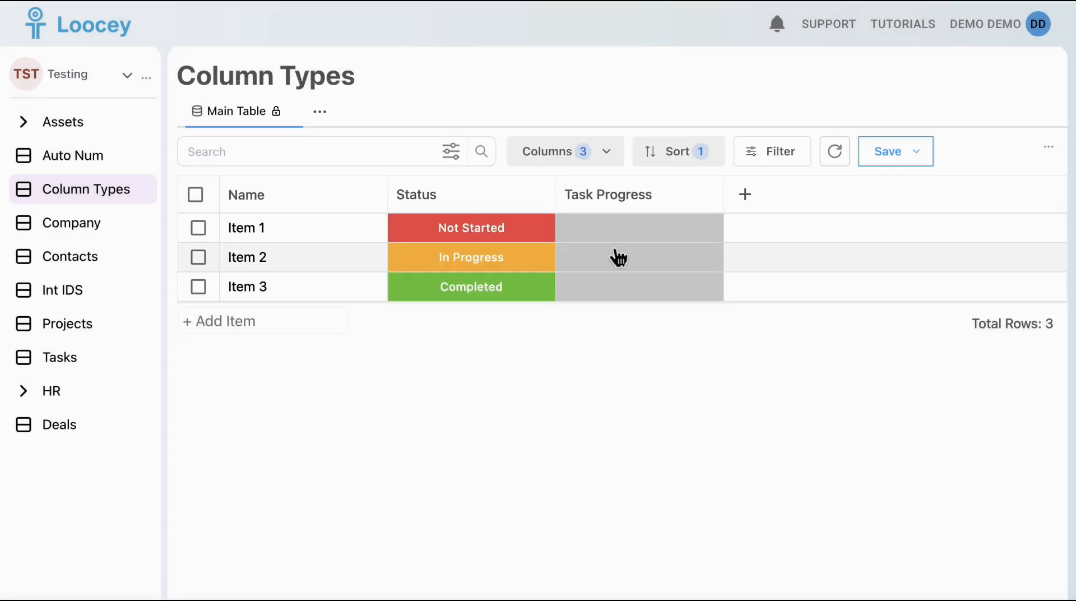
Create the options Not Started, In Progress and Completed for the Task Progress column
{"action": "left_click", "coordinate": [627, 229]}
{"action": "left_click", "coordinate": [685, 277]}
{"action": "left_click", "coordinate": [522, 316]}
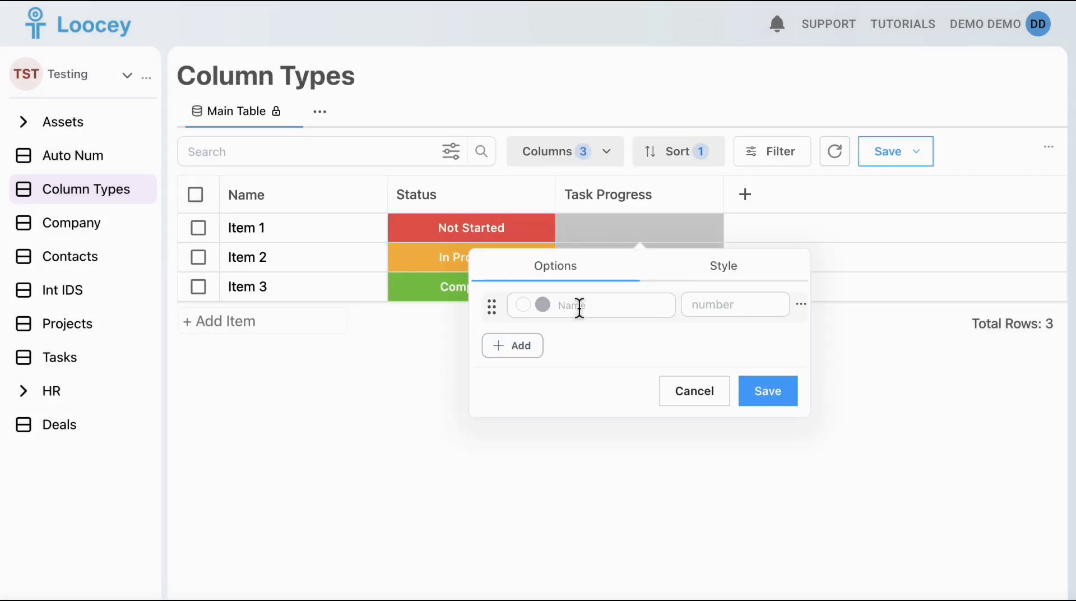
{"action": "left_click", "coordinate": [579, 305]}
{"action": "type", "text": "Not Started"}
{"action": "left_click", "coordinate": [536, 365]}
{"action": "left_click", "coordinate": [589, 348]}
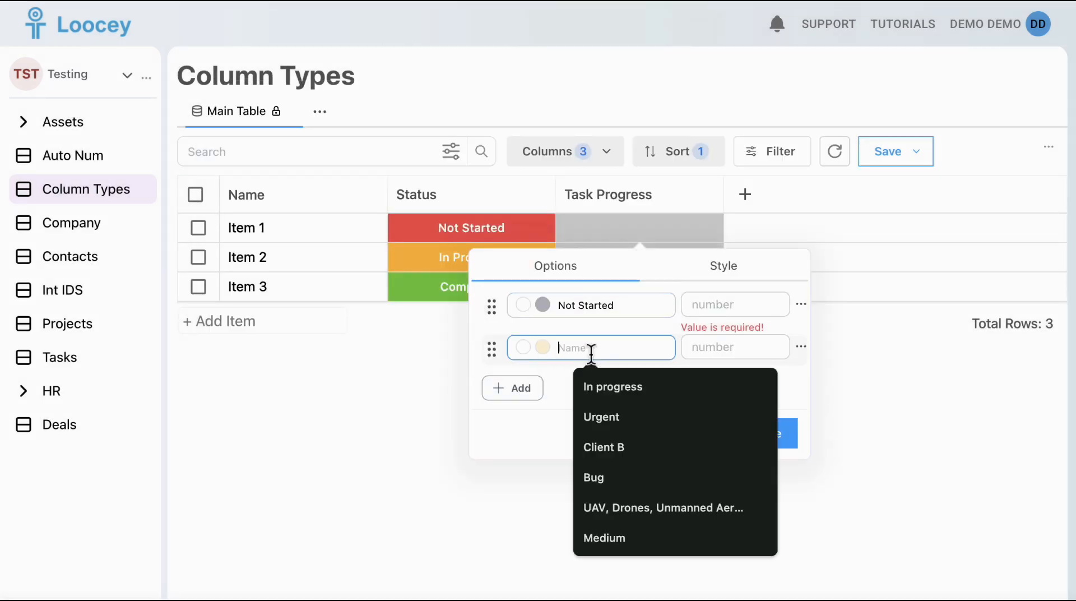
{"action": "type", "text": "In Progress"}
{"action": "left_click", "coordinate": [512, 386]}
{"action": "left_click", "coordinate": [646, 368]}
{"action": "type", "text": "Completed"}
Assign the number values 1 to Not Started, 2 to In Progress and 3 to Completed
{"action": "left_click", "coordinate": [735, 305]}
{"action": "type", "text": "1"}
{"action": "left_click", "coordinate": [736, 336]}
{"action": "type", "text": "2"}
{"action": "left_click", "coordinate": [735, 367]}
{"action": "type", "text": "3"}
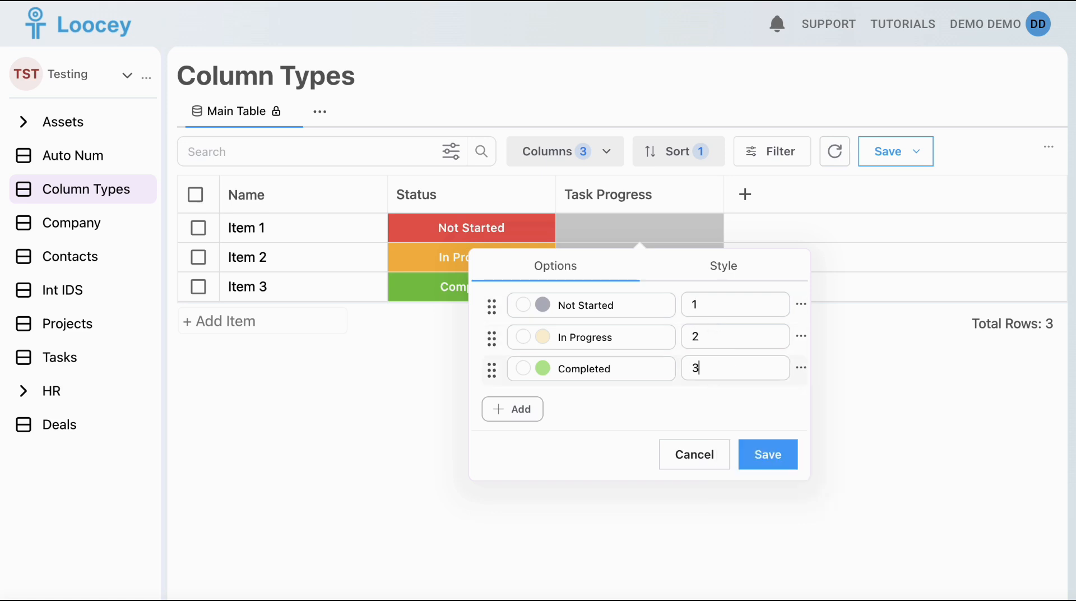
Color the Task Progress options: dark green for Not Started, orange for In Progress and red for Completed
{"action": "left_click", "coordinate": [552, 306]}
{"action": "left_click", "coordinate": [533, 203]}
{"action": "left_click", "coordinate": [541, 336]}
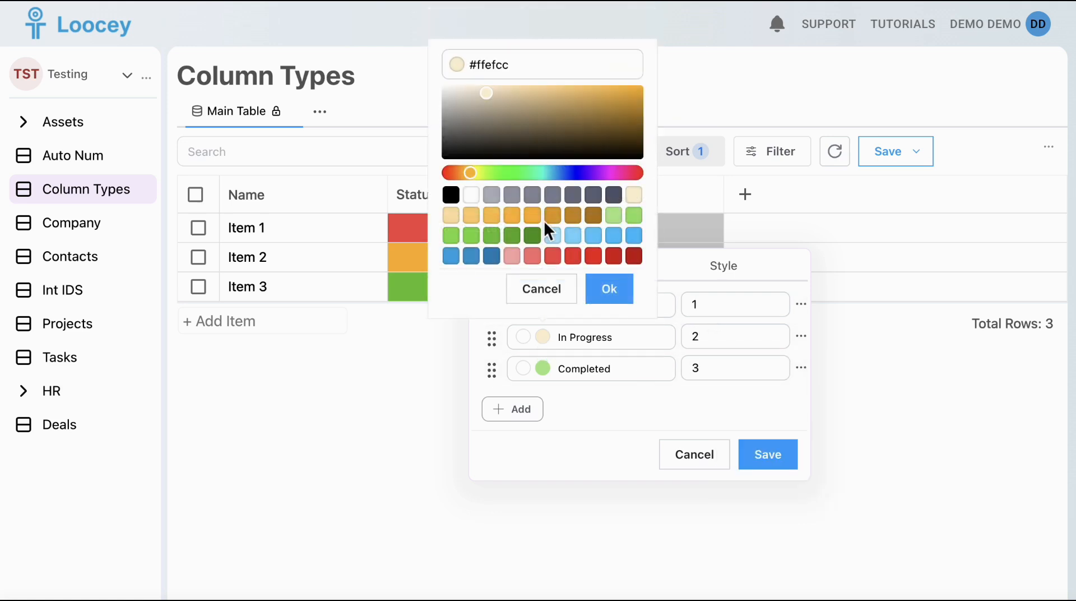
{"action": "left_click", "coordinate": [551, 217]}
{"action": "left_click", "coordinate": [542, 368]}
{"action": "left_click", "coordinate": [573, 288]}
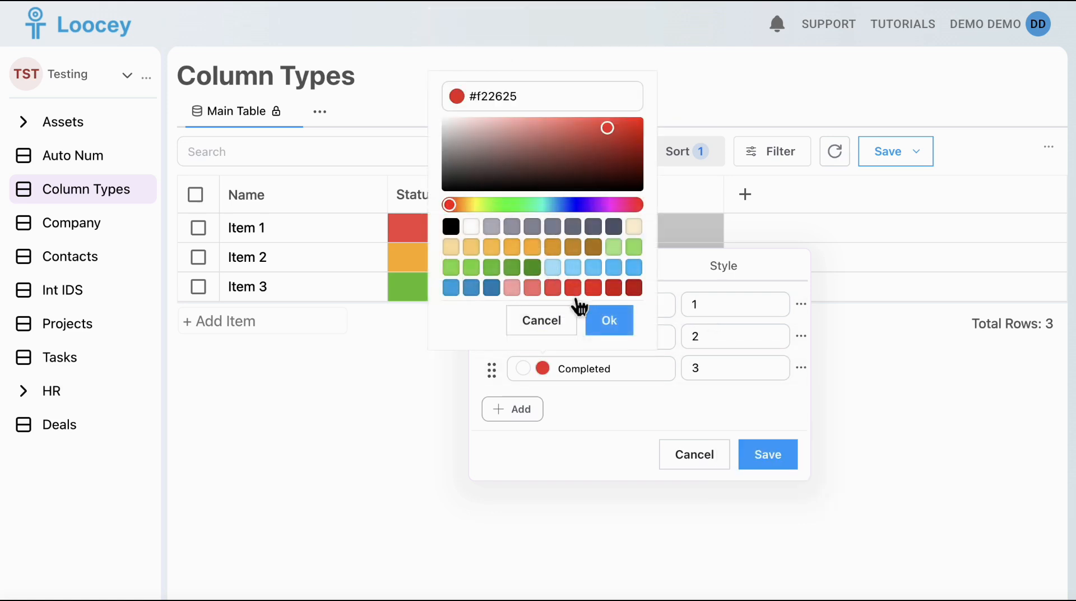
Save the Task Progress options and assign Not Started to Item 1, In Progress to Item 2 and Completed to Item 3
{"action": "left_click", "coordinate": [768, 455]}
{"action": "left_click", "coordinate": [673, 277]}
{"action": "left_click", "coordinate": [652, 330]}
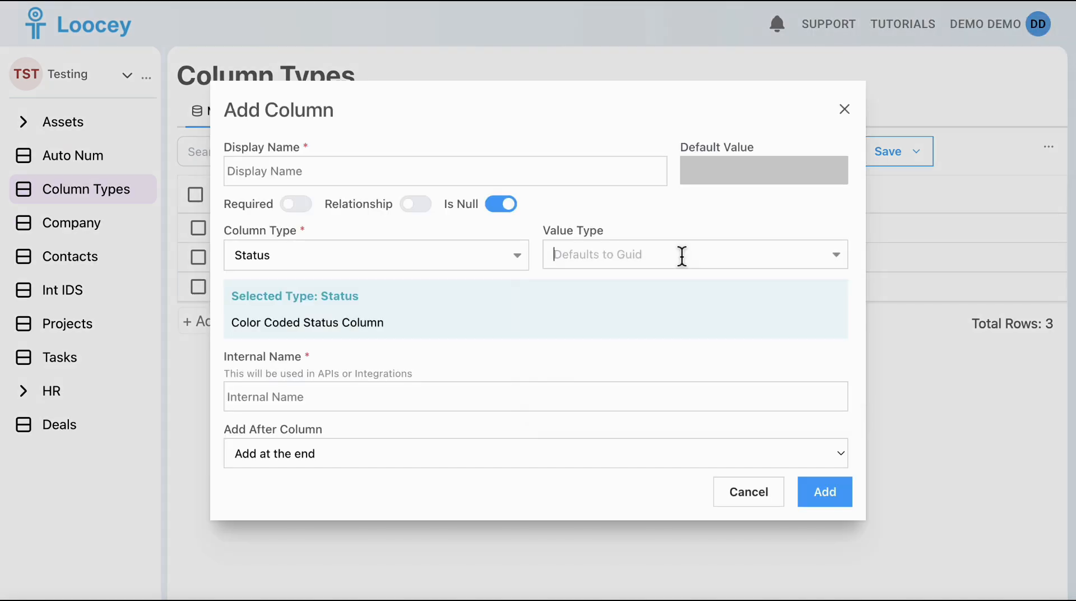
Add a Status column named "Ticket Status" at the end of the table with the value type String
{"action": "left_click", "coordinate": [679, 256]}
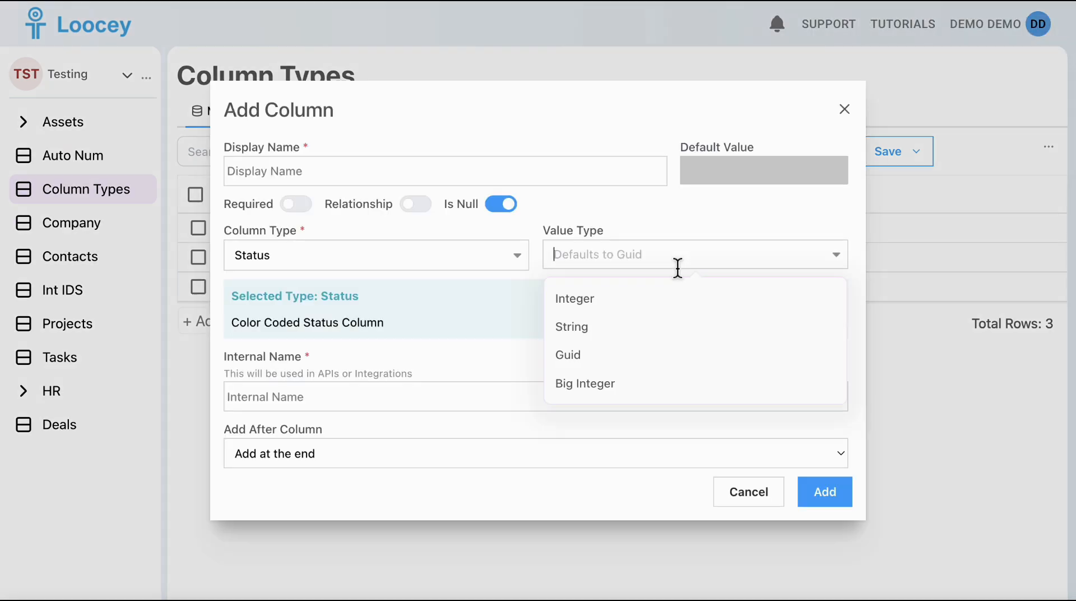
{"action": "left_click", "coordinate": [649, 328]}
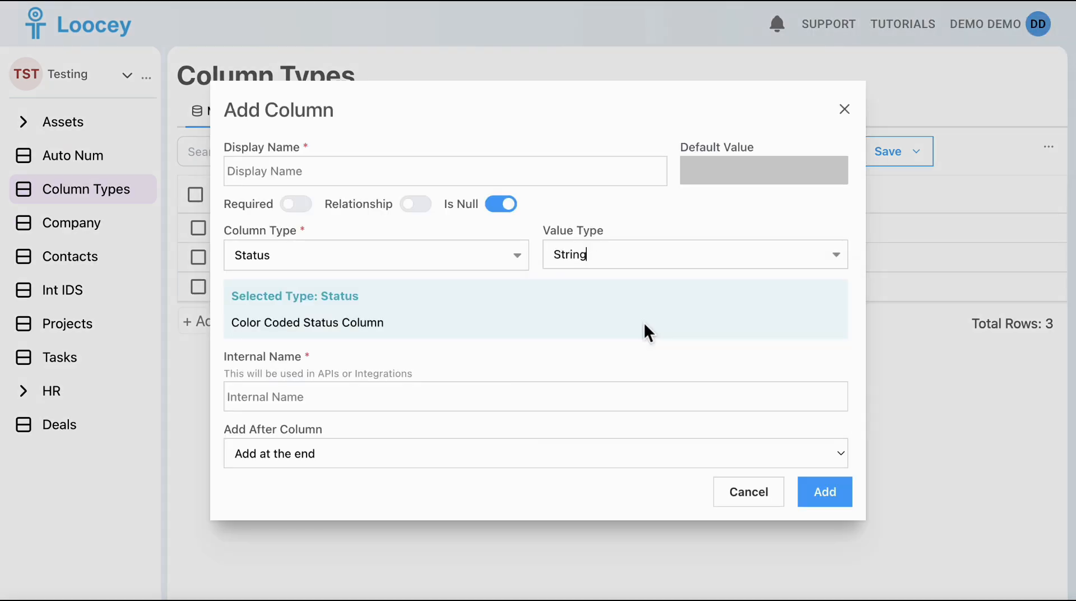
{"action": "left_click", "coordinate": [582, 183]}
{"action": "type", "text": "Ticket Status"}
{"action": "left_click", "coordinate": [847, 503]}
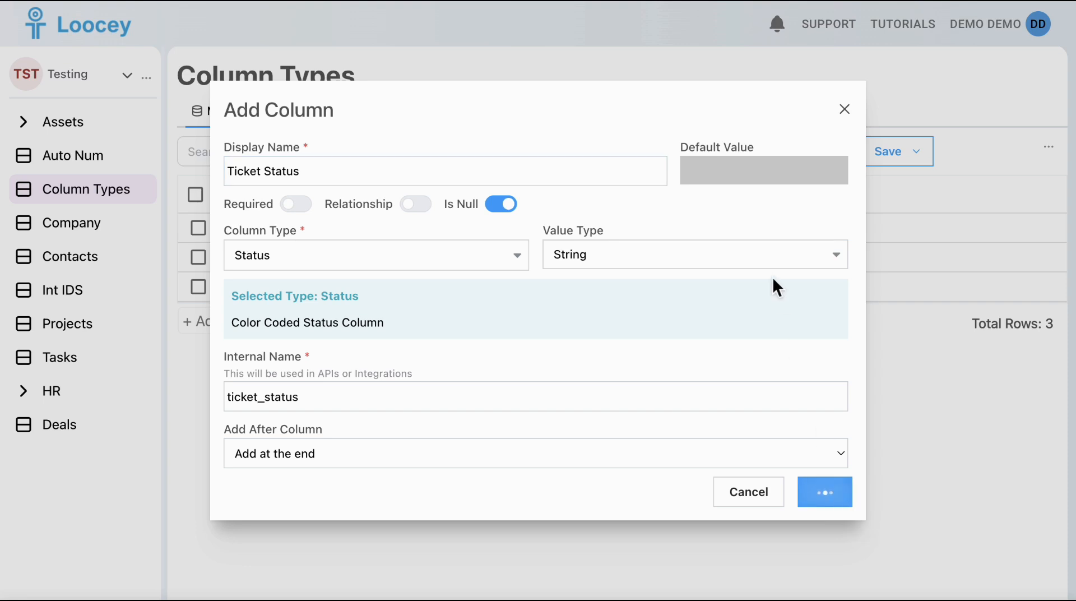
Create the options Open, Pending and Resolved for the Ticket Status column
{"action": "left_click", "coordinate": [767, 230]}
{"action": "left_click", "coordinate": [851, 276]}
{"action": "left_click", "coordinate": [692, 317]}
{"action": "left_click", "coordinate": [764, 314]}
{"action": "type", "text": "Open"}
{"action": "left_click", "coordinate": [706, 347]}
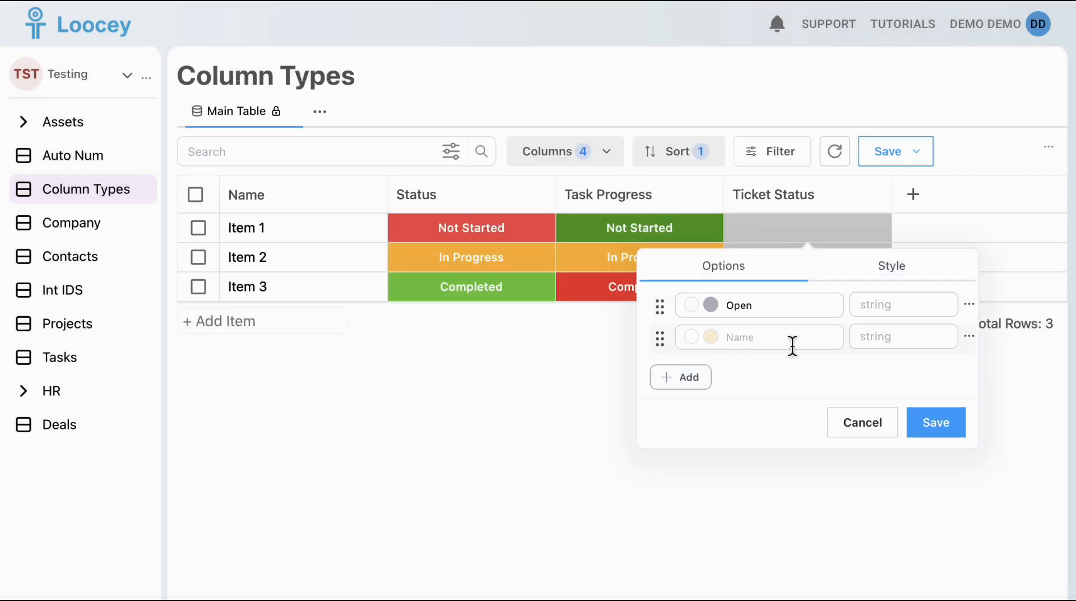
{"action": "left_click", "coordinate": [792, 346]}
{"action": "type", "text": "Pending"}
{"action": "left_click", "coordinate": [695, 377]}
{"action": "left_click", "coordinate": [752, 374]}
{"action": "type", "text": "Resolved"}
Assign the string values A to Open, B to Pending and C to Resolved
{"action": "left_click", "coordinate": [906, 303]}
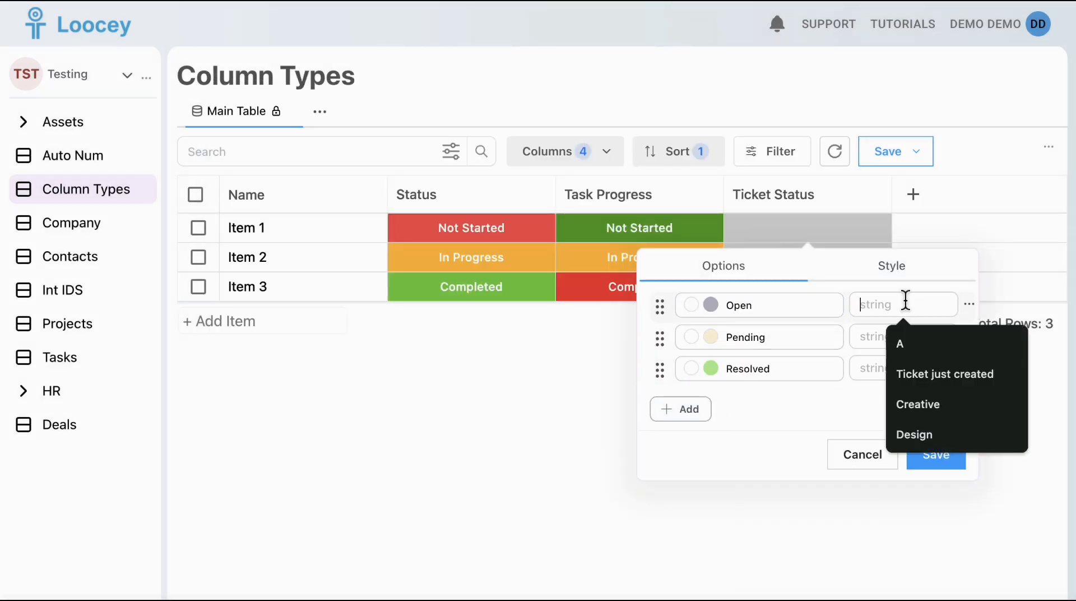
{"action": "type", "text": "A"}
{"action": "left_click", "coordinate": [904, 336]}
{"action": "type", "text": "B"}
{"action": "left_click", "coordinate": [889, 367]}
{"action": "type", "text": "C"}
Color the Ticket Status options: light blue for Open, green for Pending and brown for Resolved
{"action": "left_click", "coordinate": [712, 306]}
{"action": "left_click", "coordinate": [721, 204]}
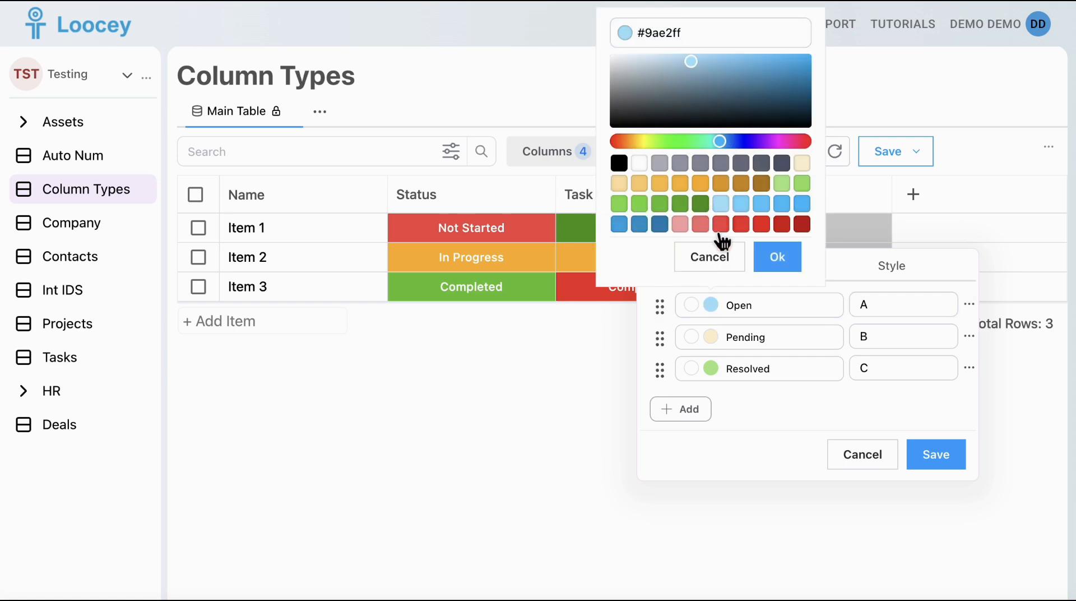
{"action": "left_click", "coordinate": [710, 338]}
{"action": "left_click", "coordinate": [660, 235]}
{"action": "left_click", "coordinate": [711, 368]}
{"action": "left_click", "coordinate": [761, 247]}
Save the Ticket Status options and assign Open to Item 1, Pending to Item 2 and Resolved to Item 3
{"action": "left_click", "coordinate": [921, 456]}
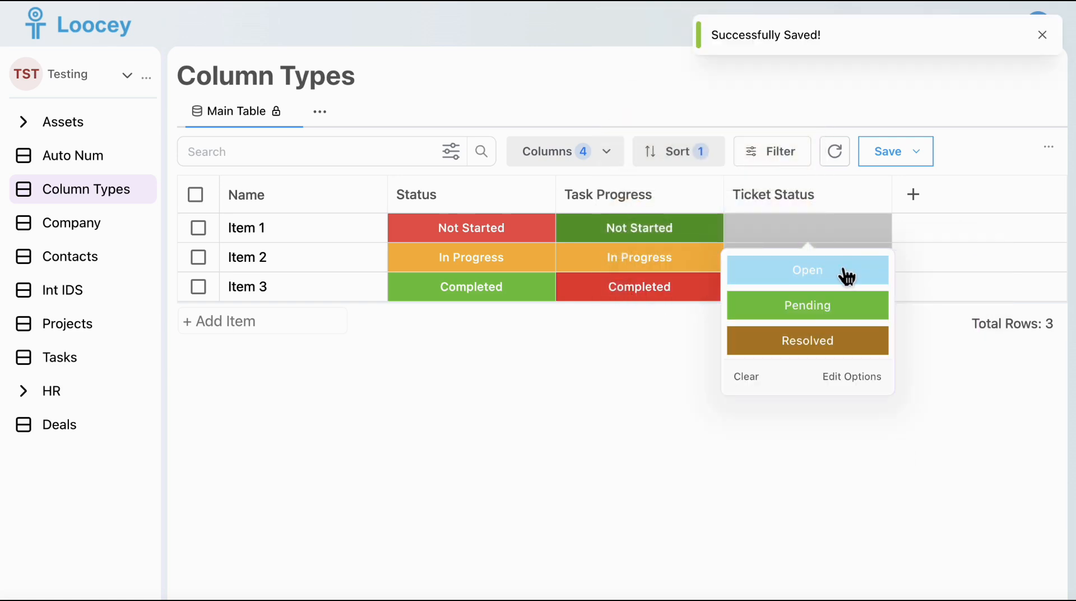
{"action": "left_click", "coordinate": [847, 274]}
{"action": "left_click", "coordinate": [808, 257]}
{"action": "left_click", "coordinate": [838, 328]}
{"action": "left_click", "coordinate": [808, 286]}
{"action": "left_click", "coordinate": [819, 401]}
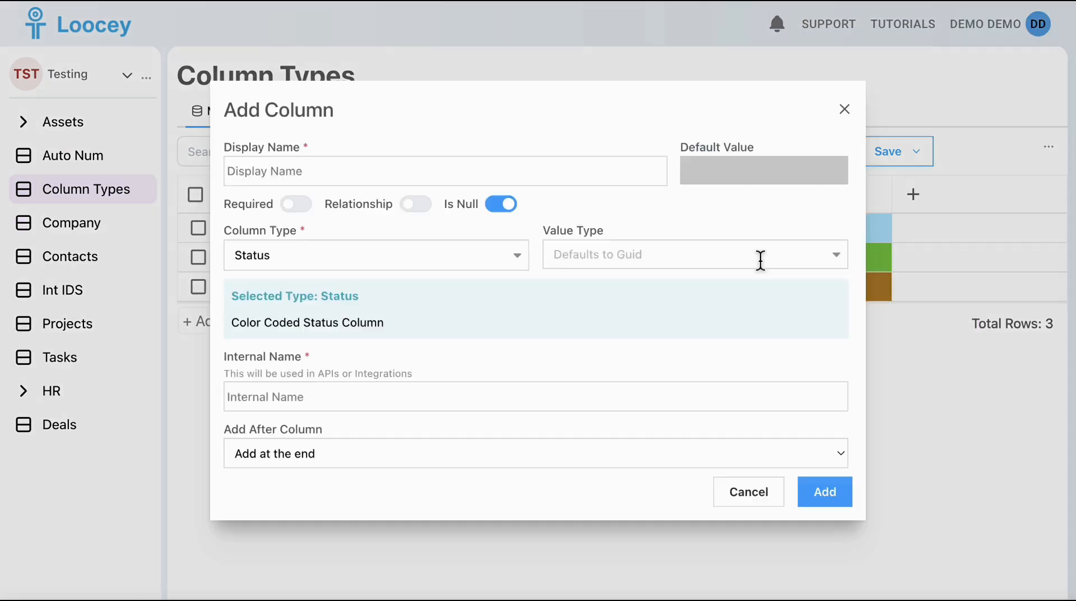
Add a Status column named "Workflow" at the end of the table with the value type Guid
{"action": "left_click", "coordinate": [761, 260]}
{"action": "left_click", "coordinate": [706, 361]}
{"action": "left_click", "coordinate": [575, 184]}
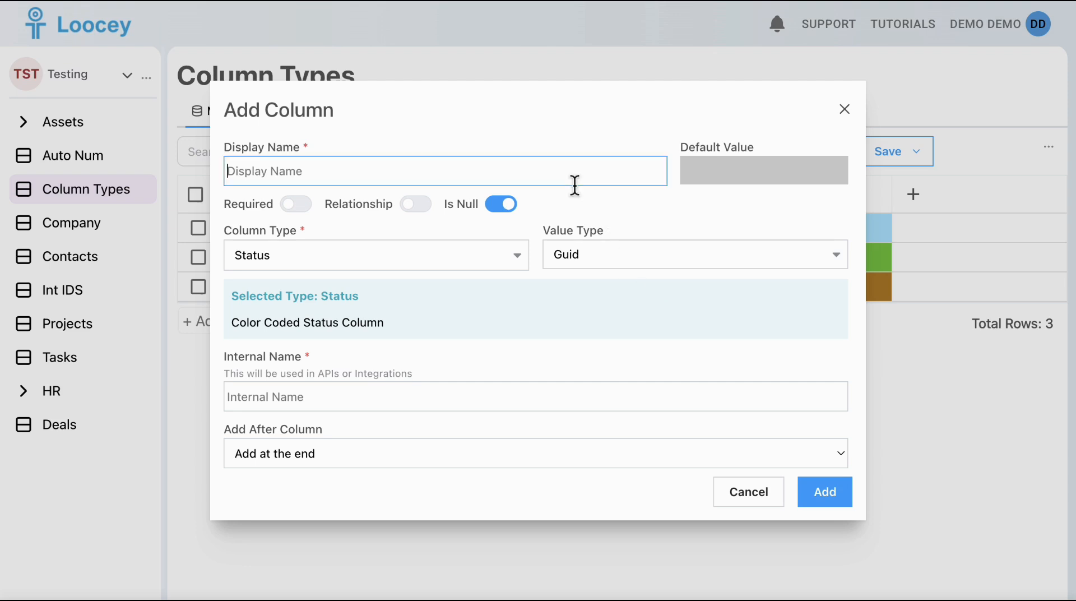
{"action": "type", "text": "Workflow"}
{"action": "left_click", "coordinate": [848, 501]}
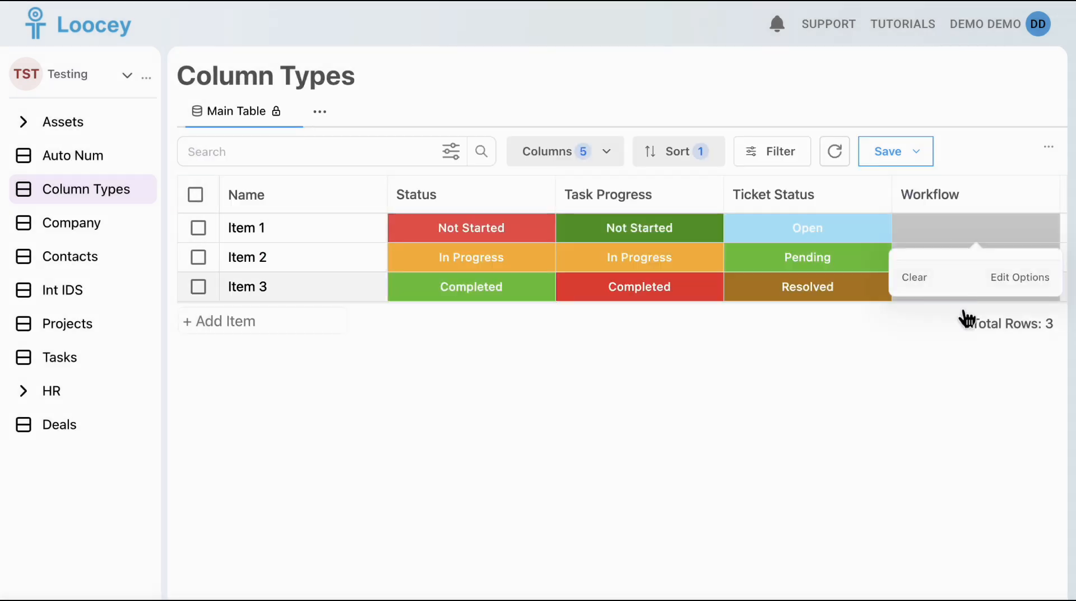
Create the options Draft, Review and Published for the Workflow column
{"action": "left_click", "coordinate": [1020, 278]}
{"action": "left_click", "coordinate": [857, 314]}
{"action": "left_click", "coordinate": [960, 312]}
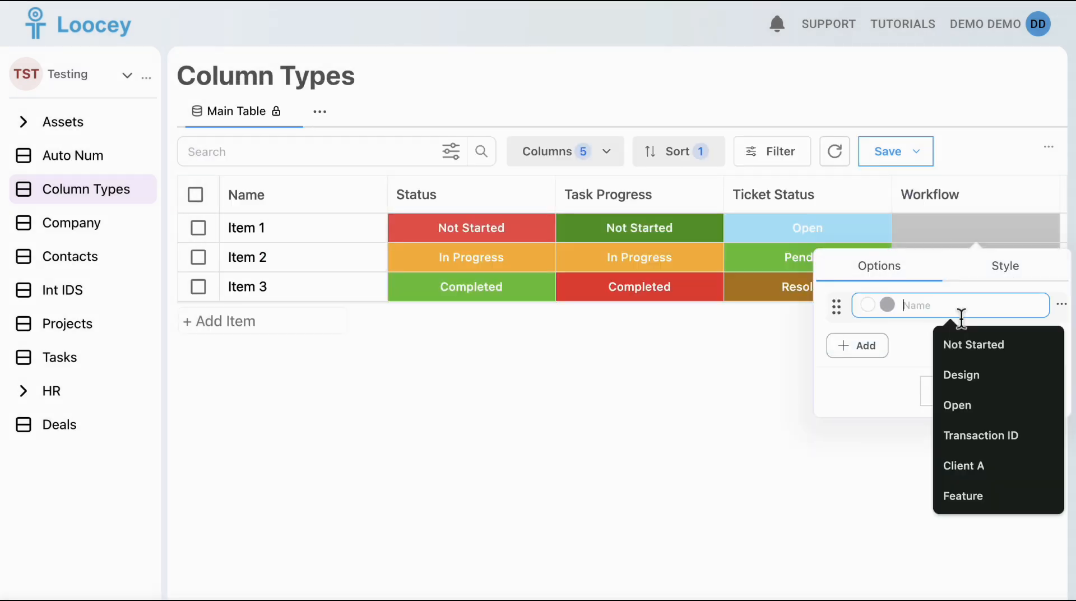
{"action": "type", "text": "Draft"}
{"action": "left_click", "coordinate": [858, 345]}
{"action": "left_click", "coordinate": [947, 343]}
{"action": "type", "text": "Review"}
{"action": "left_click", "coordinate": [857, 377]}
{"action": "left_click", "coordinate": [981, 373]}
{"action": "type", "text": "Published"}
Color Published dark blue (#007cb5), Review light green and Draft light orange, with black text on Draft and Review
{"action": "left_click", "coordinate": [888, 368]}
{"action": "left_click", "coordinate": [836, 287]}
{"action": "left_click", "coordinate": [954, 320]}
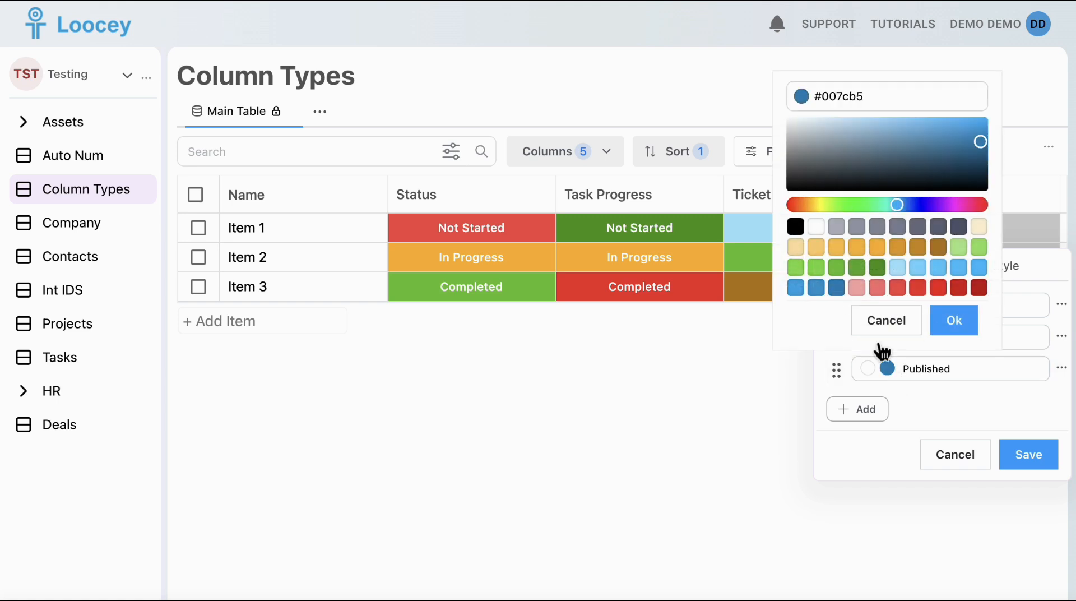
{"action": "left_click", "coordinate": [887, 337]}
{"action": "left_click", "coordinate": [959, 215]}
{"action": "left_click", "coordinate": [954, 288]}
{"action": "left_click", "coordinate": [887, 305]}
{"action": "left_click", "coordinate": [816, 184]}
{"action": "left_click", "coordinate": [954, 257]}
{"action": "left_click", "coordinate": [867, 305]}
{"action": "left_click", "coordinate": [776, 162]}
{"action": "left_click", "coordinate": [934, 256]}
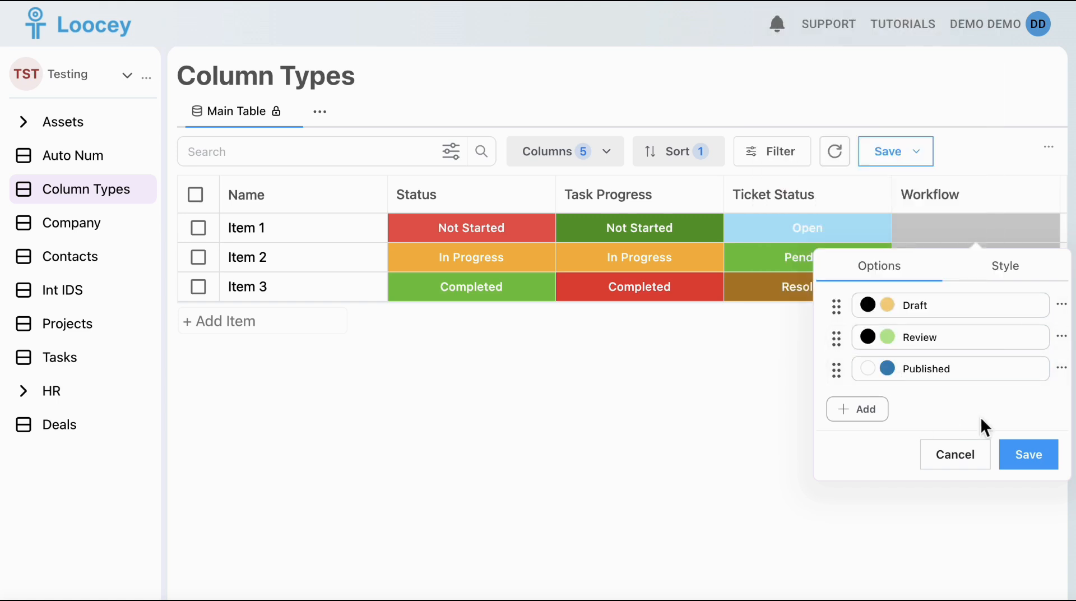
Save the Workflow options and assign Draft to Item 1, Review to Item 2 and Published to Item 3
{"action": "left_click", "coordinate": [1022, 424]}
{"action": "left_click", "coordinate": [1038, 289]}
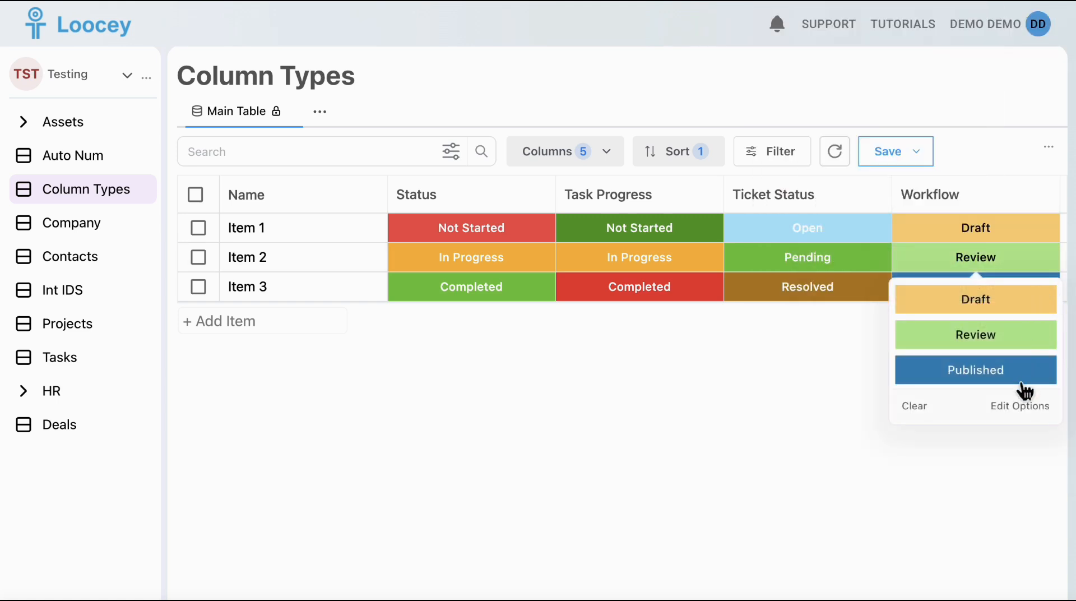
Rename the Workflow option Review to "Under Review" and save the options
{"action": "left_click", "coordinate": [1016, 403]}
{"action": "left_click", "coordinate": [944, 368]}
{"action": "double_click", "coordinate": [944, 368]}
{"action": "type", "text": "Under Review"}
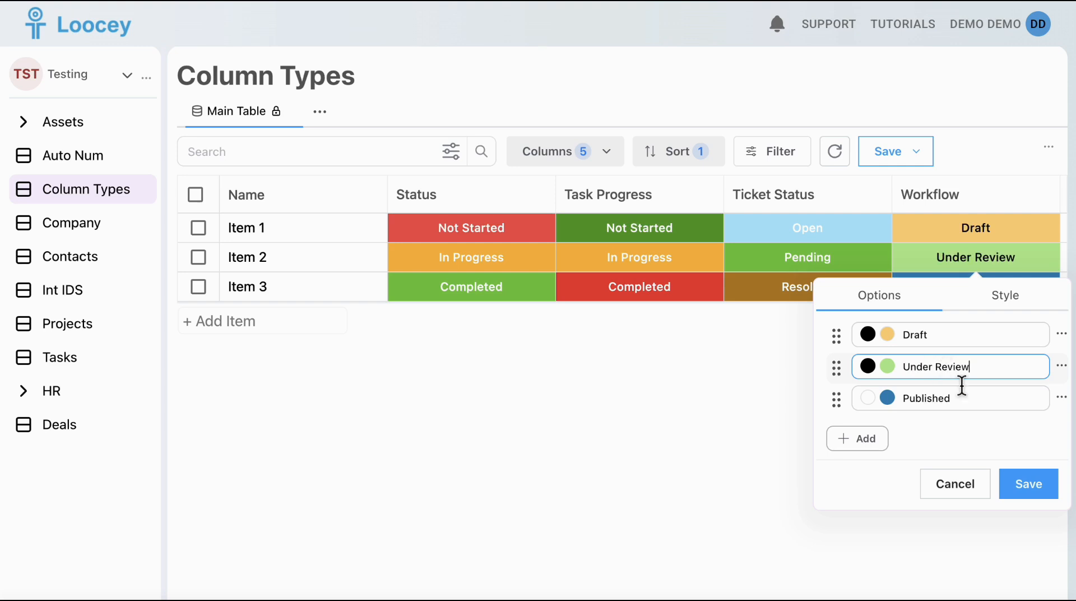
{"action": "left_click", "coordinate": [1029, 490]}
{"action": "left_click", "coordinate": [1029, 524]}
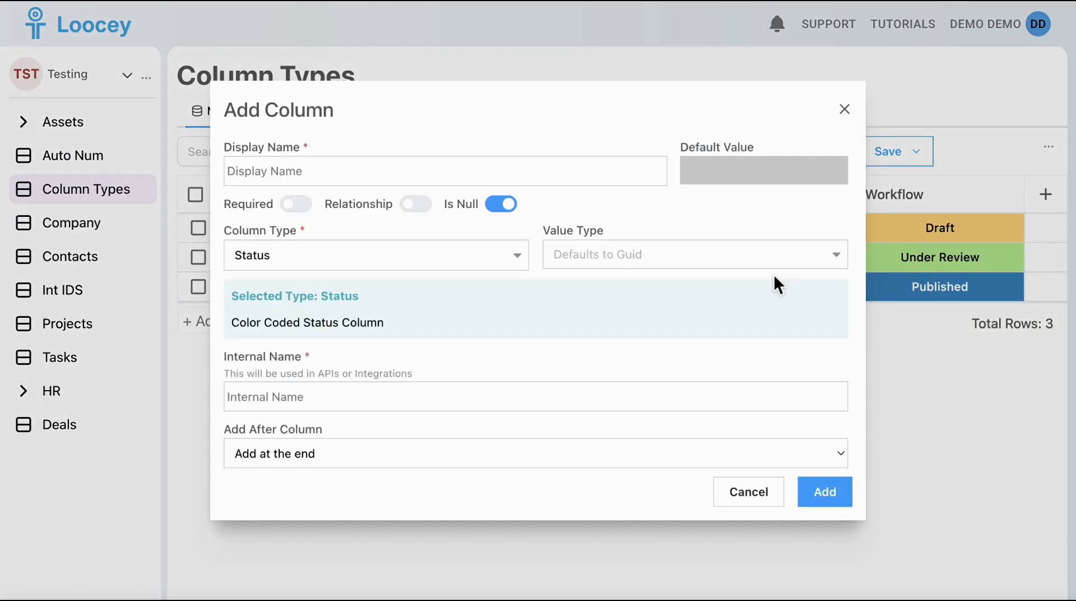
Add a Status column named "Approval Level" at the end of the table with the value type Big Integer
{"action": "left_click", "coordinate": [772, 267]}
{"action": "left_click", "coordinate": [617, 384]}
{"action": "left_click", "coordinate": [504, 173]}
{"action": "type", "text": "Approval Level"}
{"action": "left_click", "coordinate": [841, 498]}
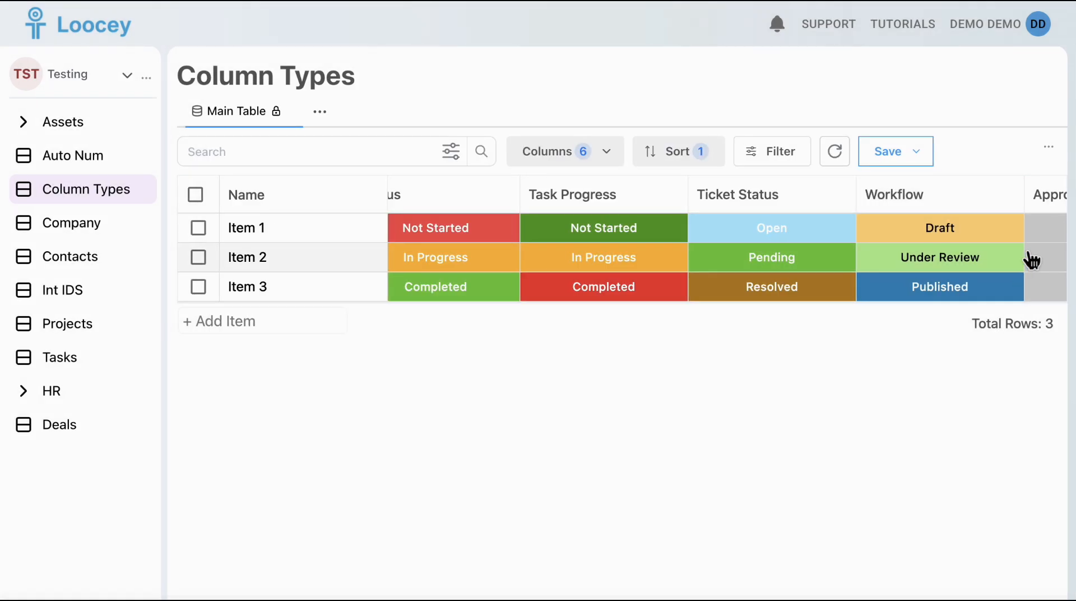
Create the Approval Level option Level 1 with the number value 1000001
{"action": "left_click", "coordinate": [1028, 254]}
{"action": "left_click", "coordinate": [793, 319]}
{"action": "type", "text": "Level 1"}
{"action": "left_click", "coordinate": [977, 308]}
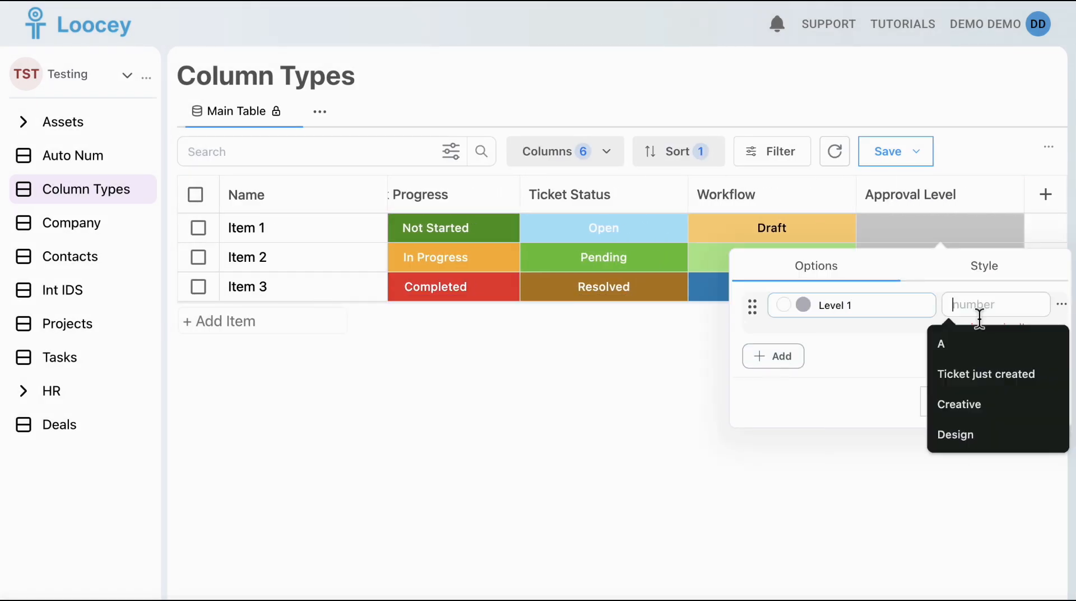
{"action": "type", "text": "1000001"}
Add the options Level 2 with the value 1000002 and Level 3 with the value 1000003
{"action": "left_click", "coordinate": [772, 343]}
{"action": "left_click", "coordinate": [774, 343]}
{"action": "type", "text": "Level 2"}
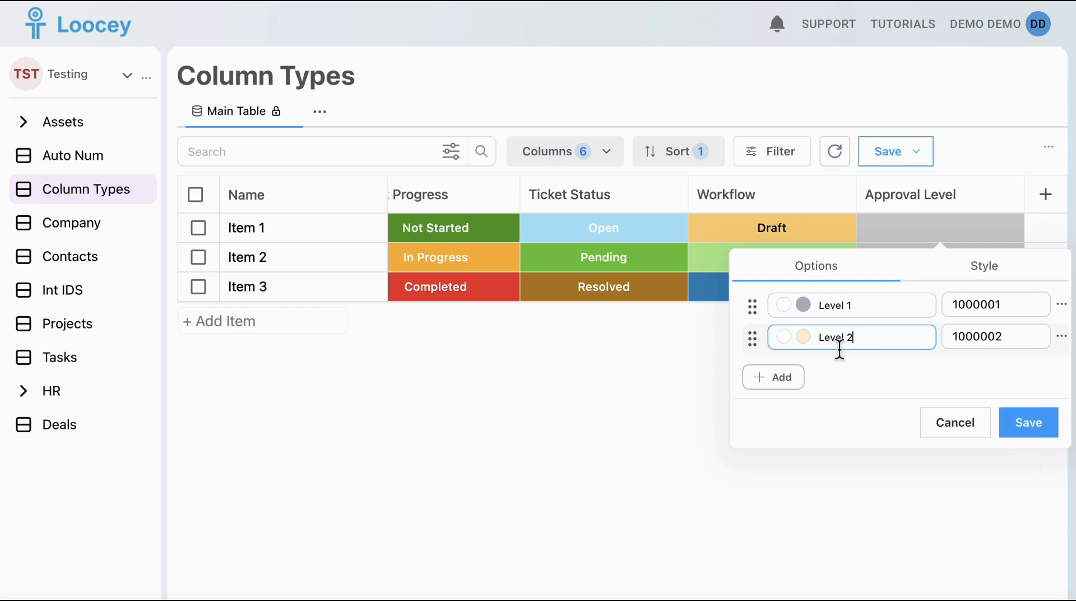
{"action": "left_click", "coordinate": [791, 377]}
{"action": "left_click", "coordinate": [853, 370]}
{"action": "type", "text": "Level 3"}
Give Level 1 a red background and Level 2 a light green background, both with black text
{"action": "left_click", "coordinate": [807, 305]}
{"action": "left_click", "coordinate": [833, 224]}
{"action": "left_click", "coordinate": [785, 306]}
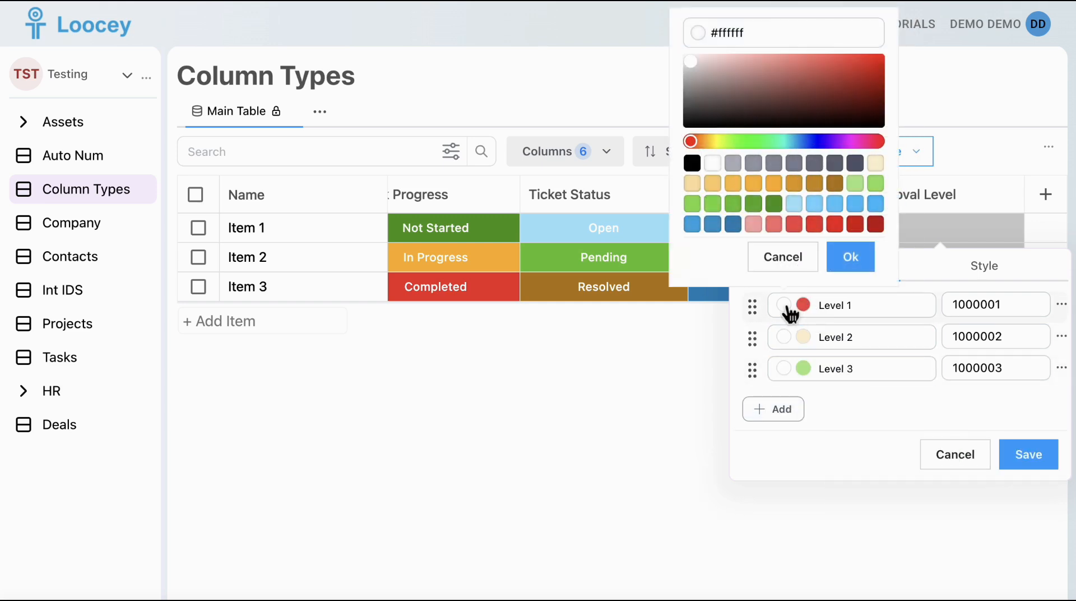
{"action": "left_click", "coordinate": [693, 163]}
{"action": "left_click", "coordinate": [785, 340]}
{"action": "left_click", "coordinate": [692, 195]}
{"action": "left_click", "coordinate": [808, 338]}
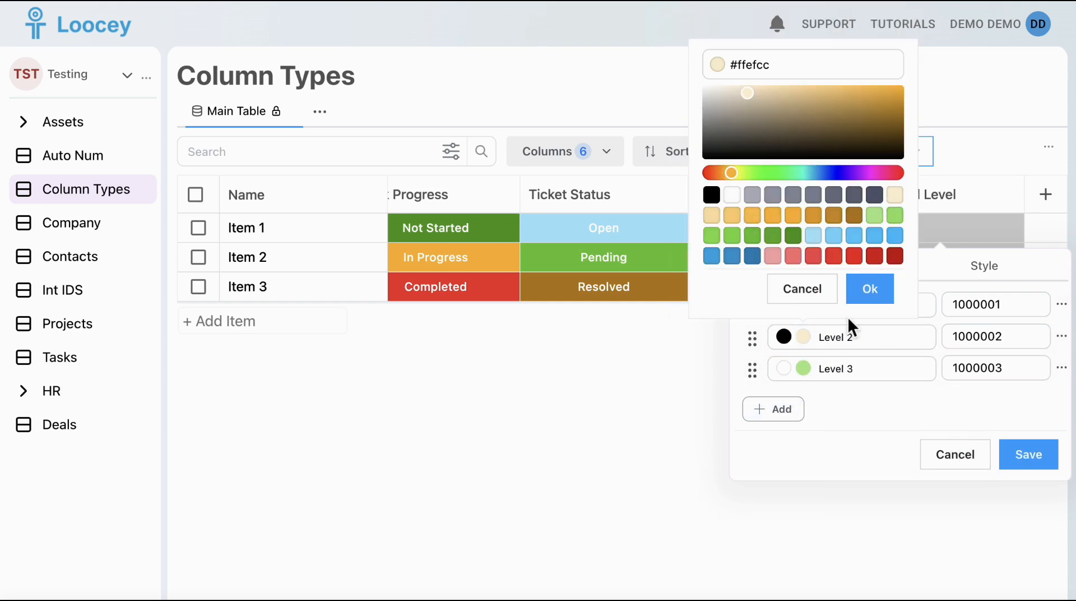
{"action": "left_click", "coordinate": [875, 216]}
Give the Level 3 option an orange background with white text
{"action": "left_click", "coordinate": [789, 370]}
{"action": "left_click", "coordinate": [717, 238]}
{"action": "left_click", "coordinate": [804, 368]}
{"action": "left_click", "coordinate": [779, 251]}
{"action": "left_click", "coordinate": [870, 321]}
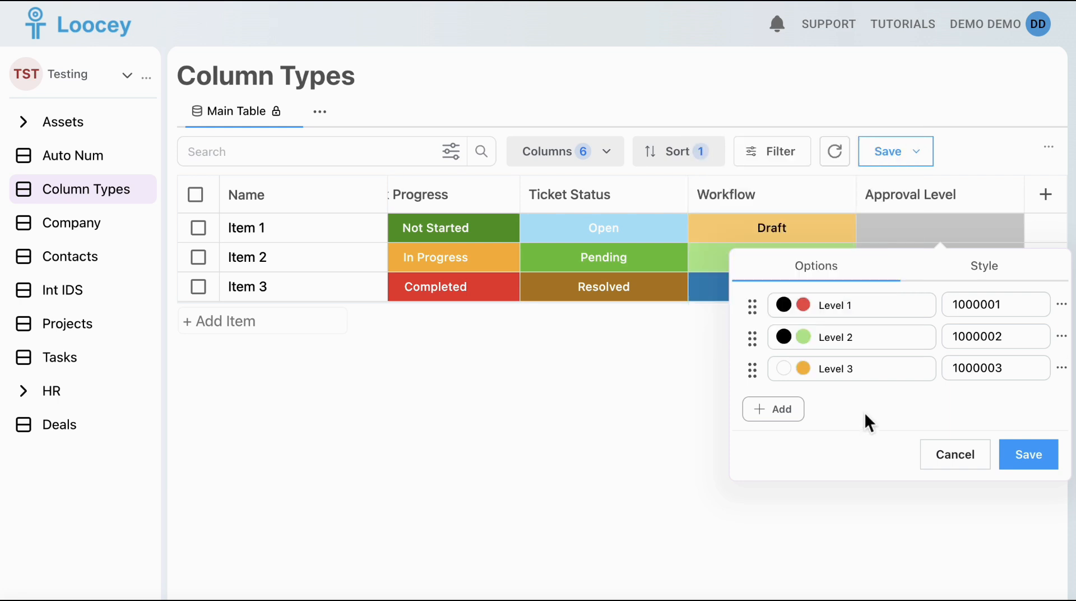
Save the Approval Level options and assign Level 1 to Item 1, Level 3 to Item 2 and Level 2 to Item 3
{"action": "left_click", "coordinate": [1029, 454]}
{"action": "left_click", "coordinate": [952, 278]}
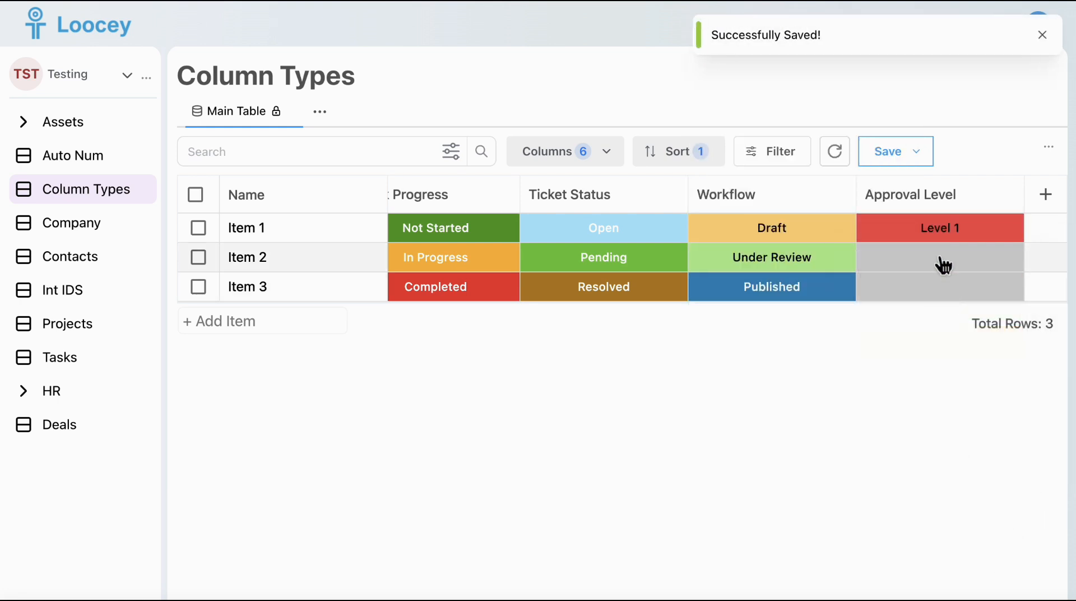
{"action": "left_click", "coordinate": [940, 261]}
{"action": "left_click", "coordinate": [942, 375]}
{"action": "left_click", "coordinate": [940, 286]}
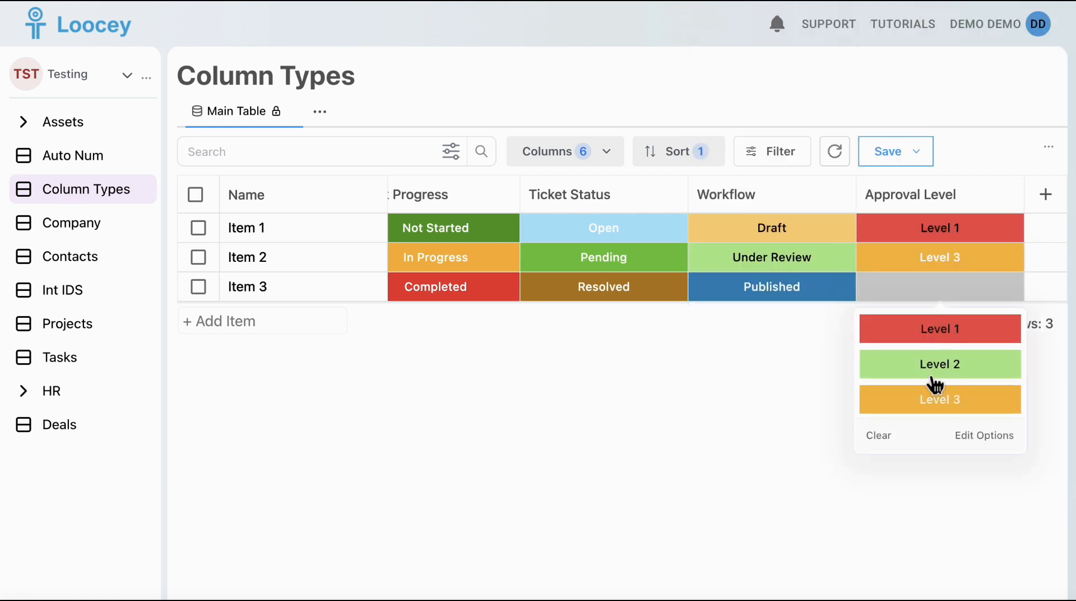
{"action": "left_click", "coordinate": [933, 364]}
{"action": "scroll", "coordinate": [757, 282], "scroll_direction": "left", "scroll_amount": 3}
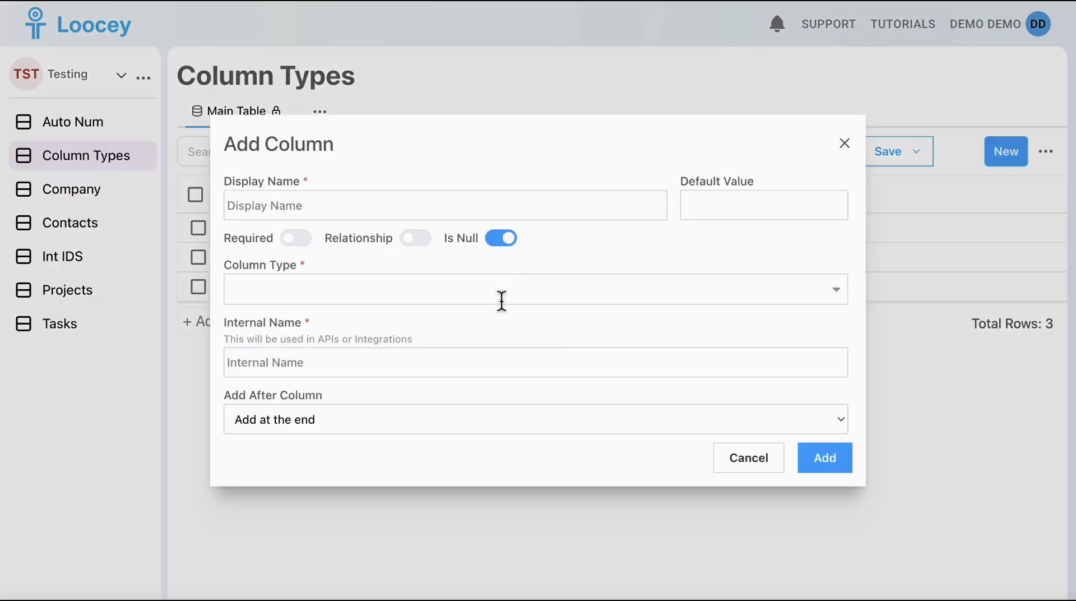
Add a String column named "String With Default" at the end of the table with the default value "New Entry"
{"action": "left_click", "coordinate": [495, 298]}
{"action": "type", "text": "strin"}
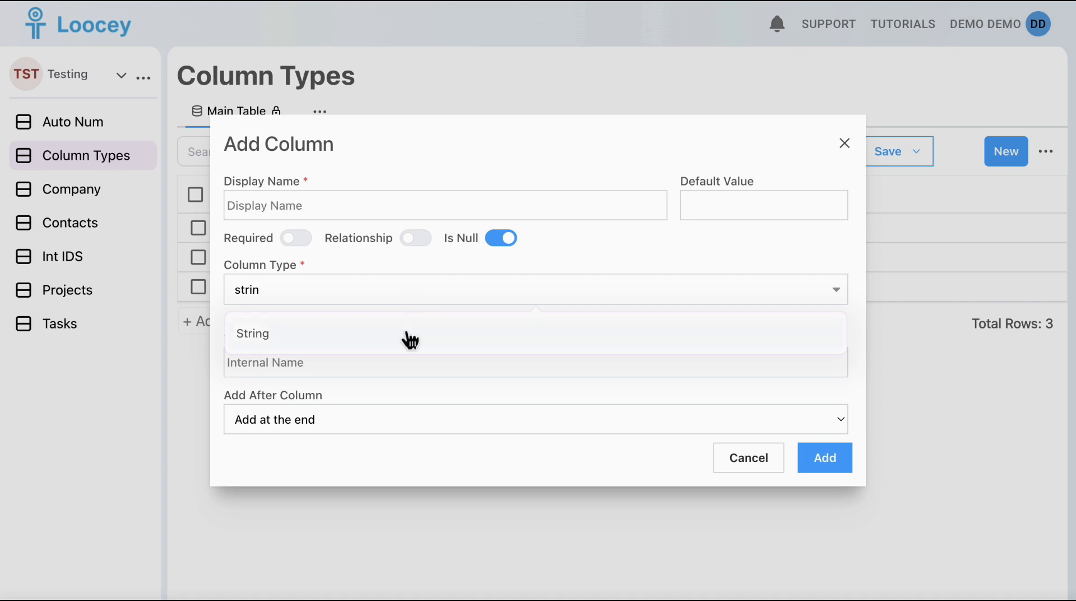
{"action": "left_click", "coordinate": [410, 336]}
{"action": "left_click", "coordinate": [542, 171]}
{"action": "type", "text": "String With Default"}
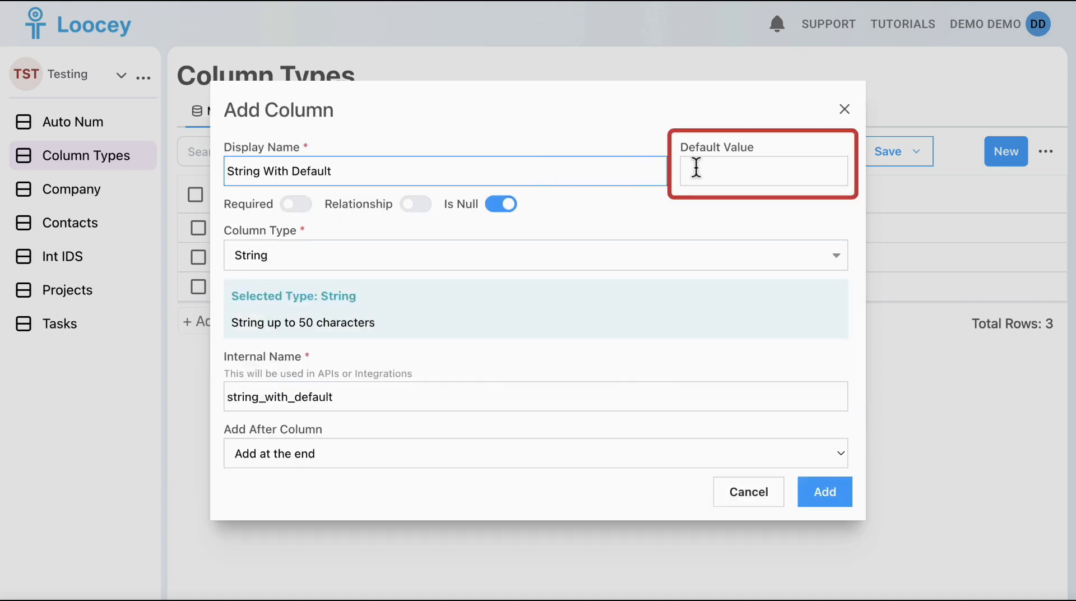
{"action": "left_click", "coordinate": [732, 185]}
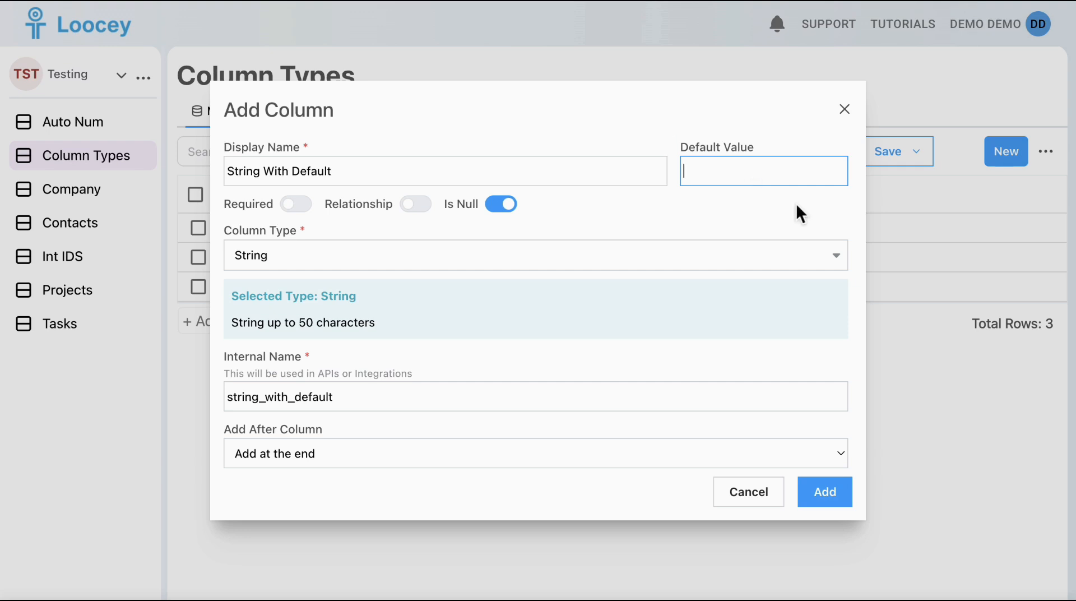
{"action": "type", "text": "New Entry"}
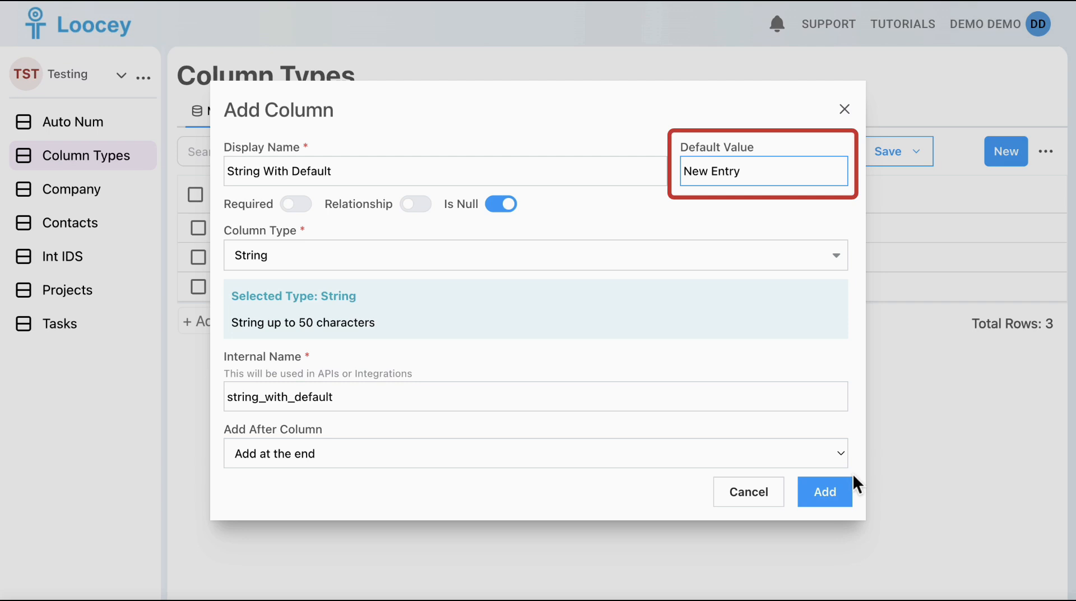
{"action": "left_click", "coordinate": [828, 501]}
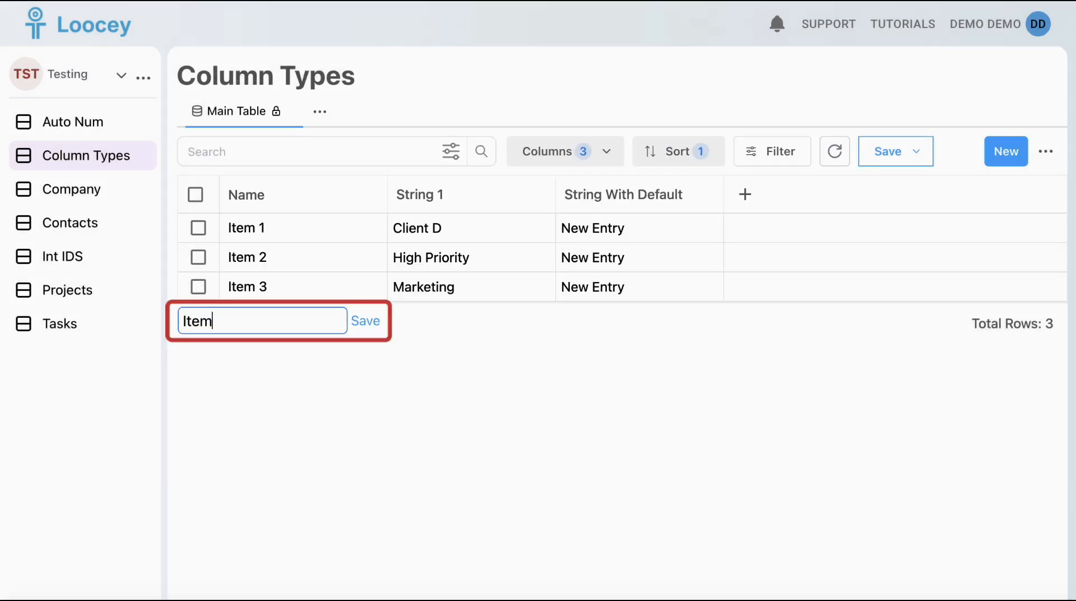
Add a row named "Item 4" and set its String With Default value to "Pending"
{"action": "key", "text": "Return"}
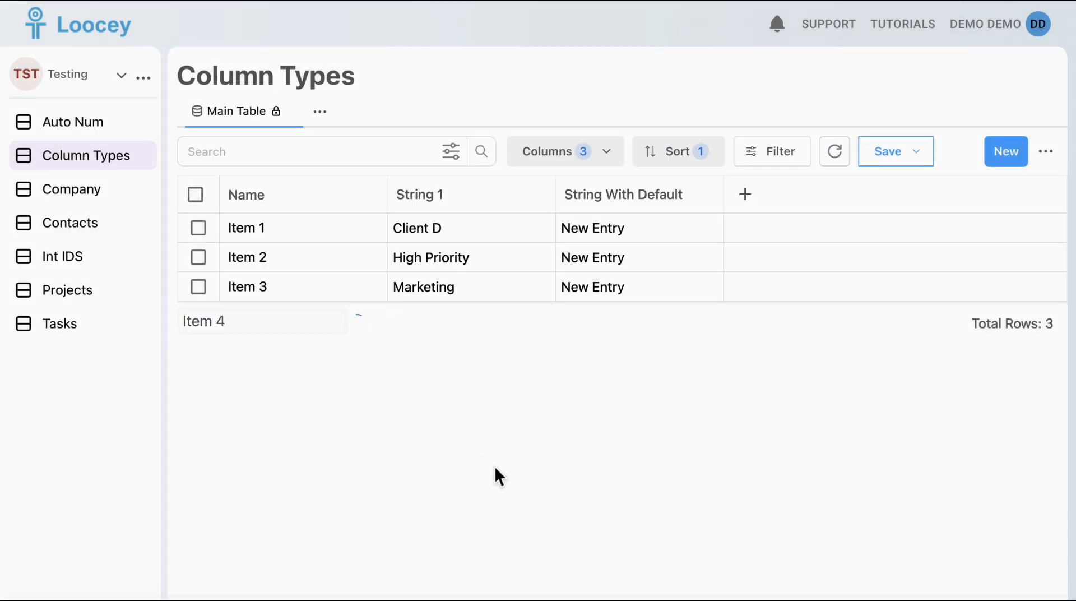
{"action": "left_click", "coordinate": [612, 325]}
{"action": "type", "text": "Pending"}
{"action": "left_click", "coordinate": [698, 420]}
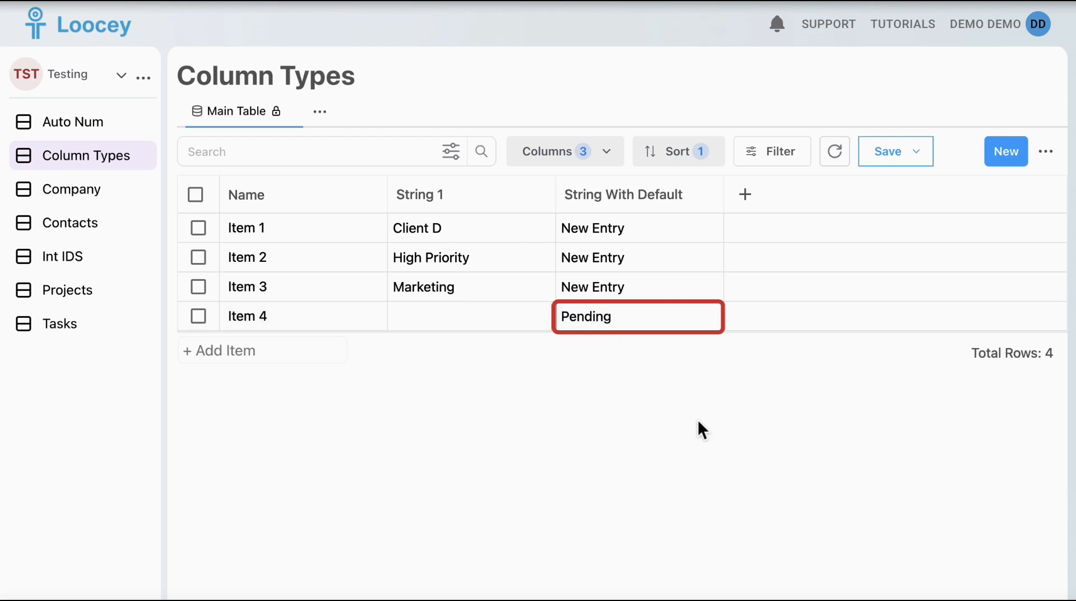
Add a required String column named "Required String" at the end of the table with the default value "Pending"
{"action": "left_click", "coordinate": [319, 177]}
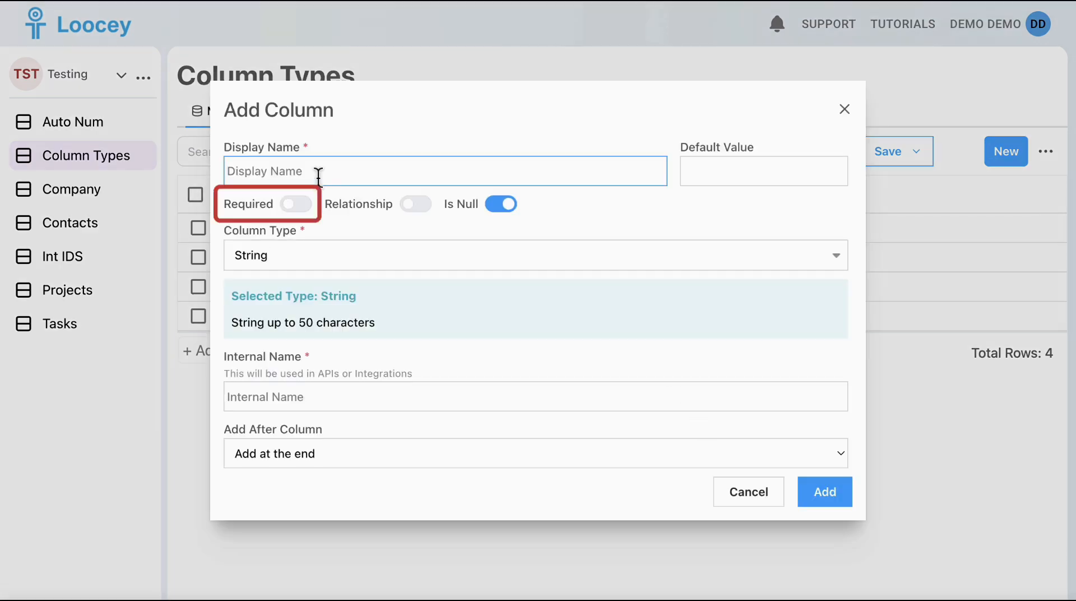
{"action": "type", "text": "Required String"}
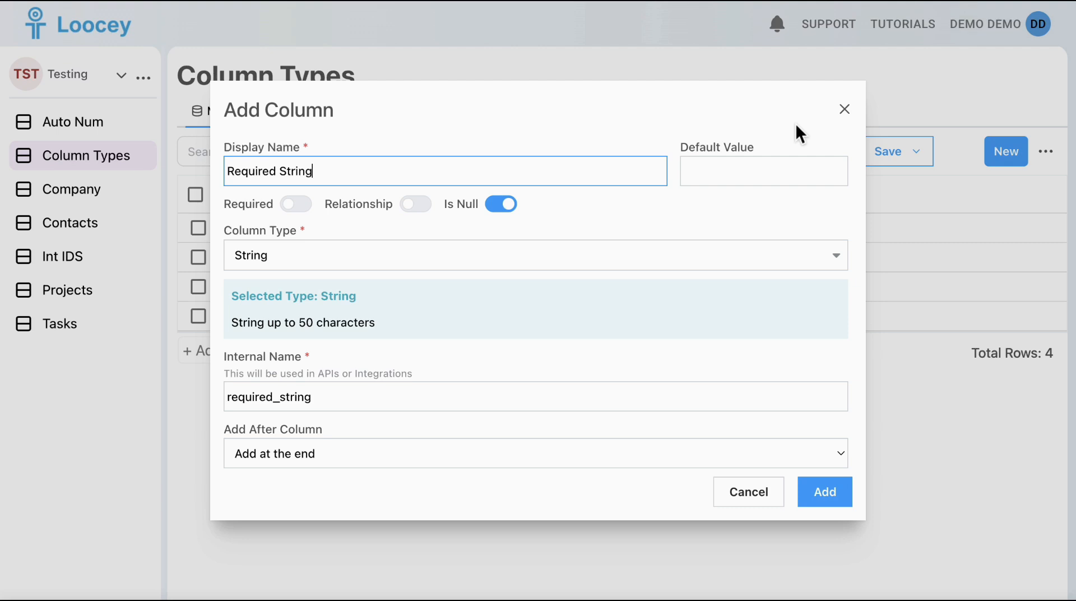
{"action": "left_click", "coordinate": [845, 110]}
{"action": "left_click", "coordinate": [374, 196]}
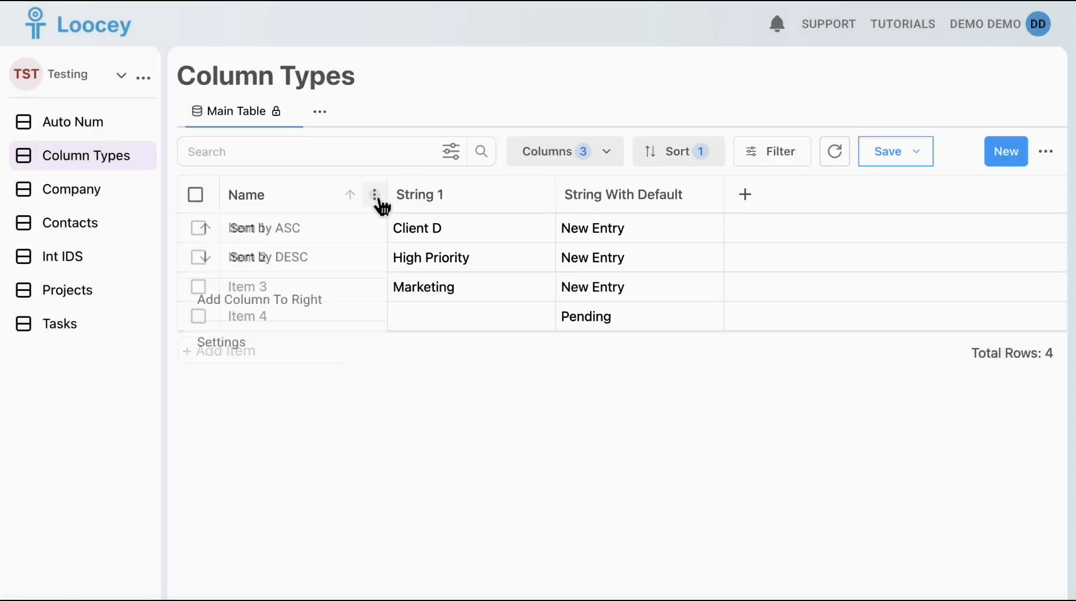
{"action": "left_click", "coordinate": [318, 359]}
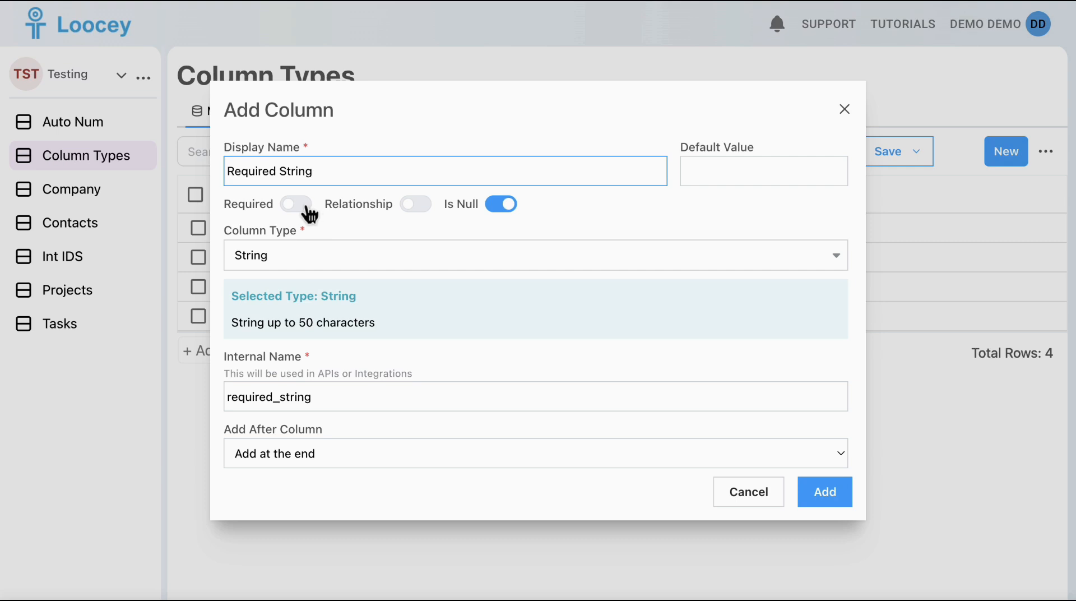
{"action": "left_click", "coordinate": [308, 210]}
{"action": "left_click", "coordinate": [726, 173]}
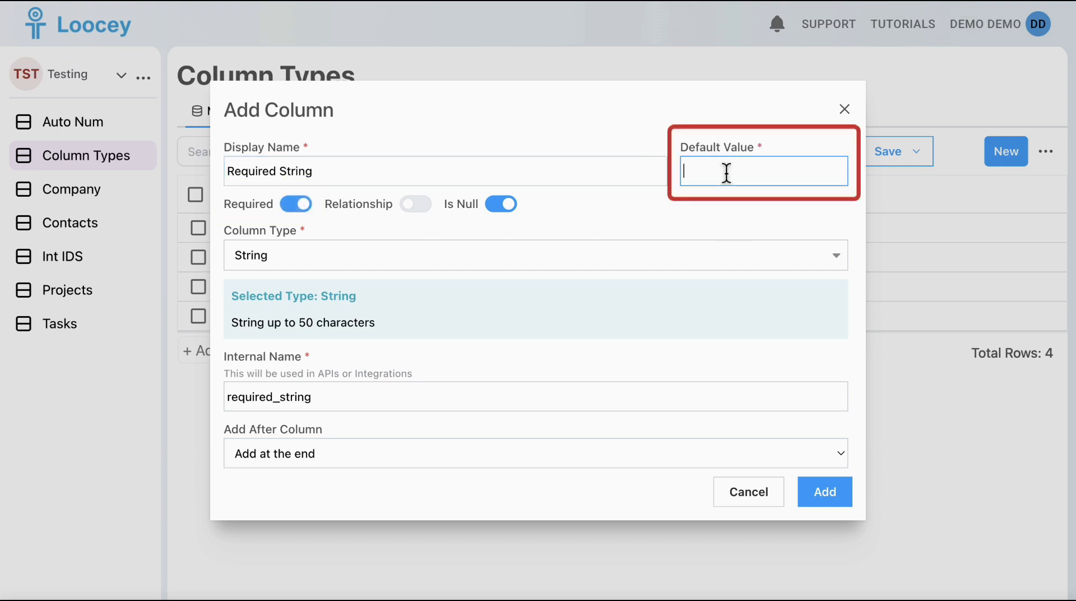
{"action": "type", "text": "Pending"}
{"action": "left_click", "coordinate": [840, 496]}
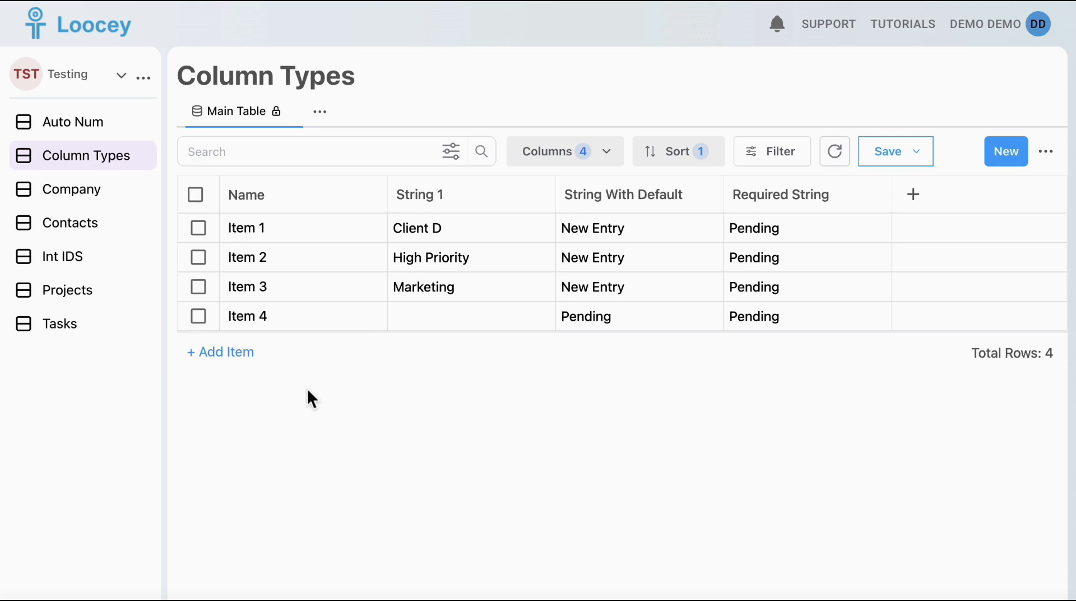
Add a row named "Item 5" with its Required String value set to "Not Specified"
{"action": "left_click", "coordinate": [242, 364]}
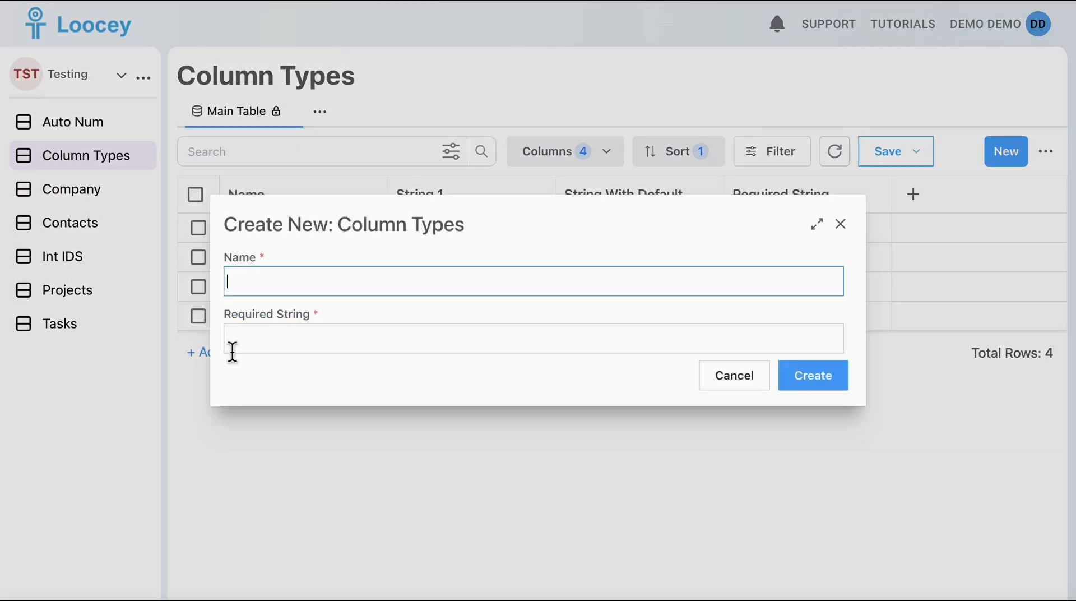
{"action": "left_click", "coordinate": [841, 224]}
{"action": "left_click", "coordinate": [1012, 151]}
{"action": "type", "text": "Item 5"}
{"action": "left_click", "coordinate": [514, 336]}
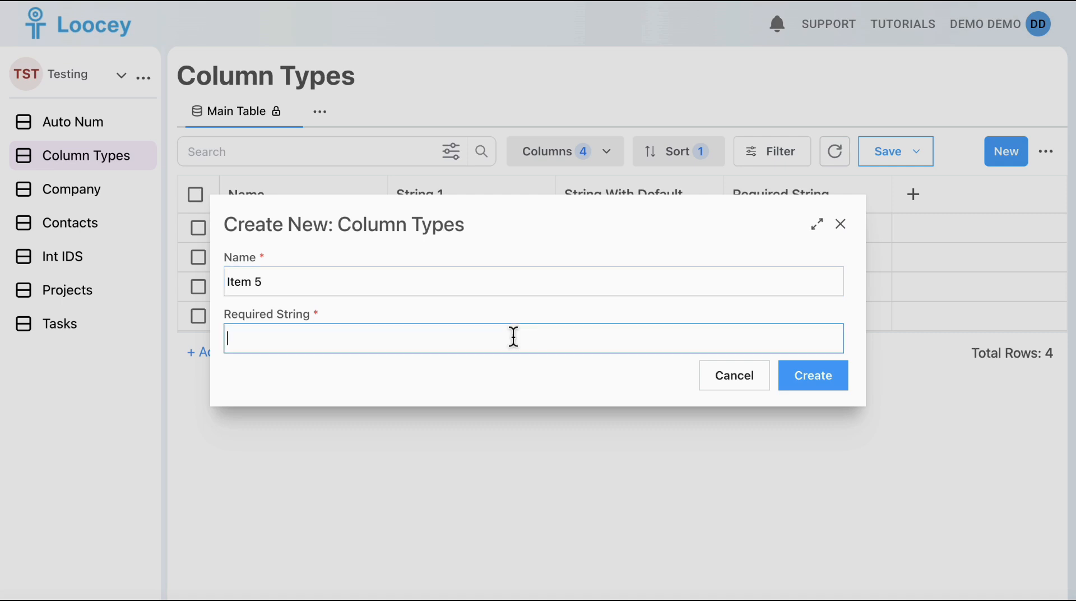
{"action": "type", "text": "Not Specified"}
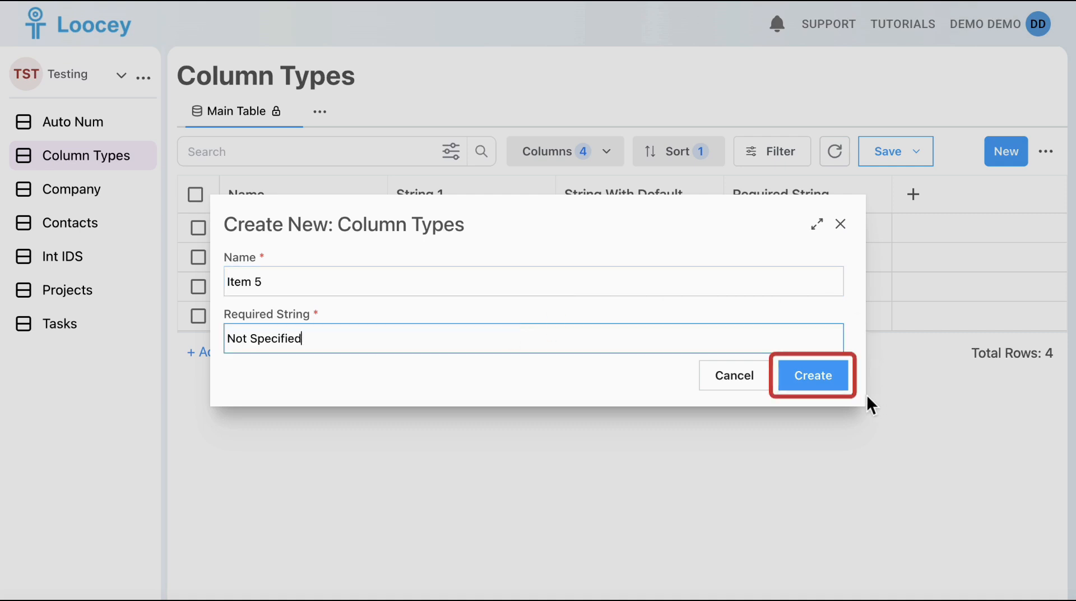
{"action": "left_click", "coordinate": [840, 386]}
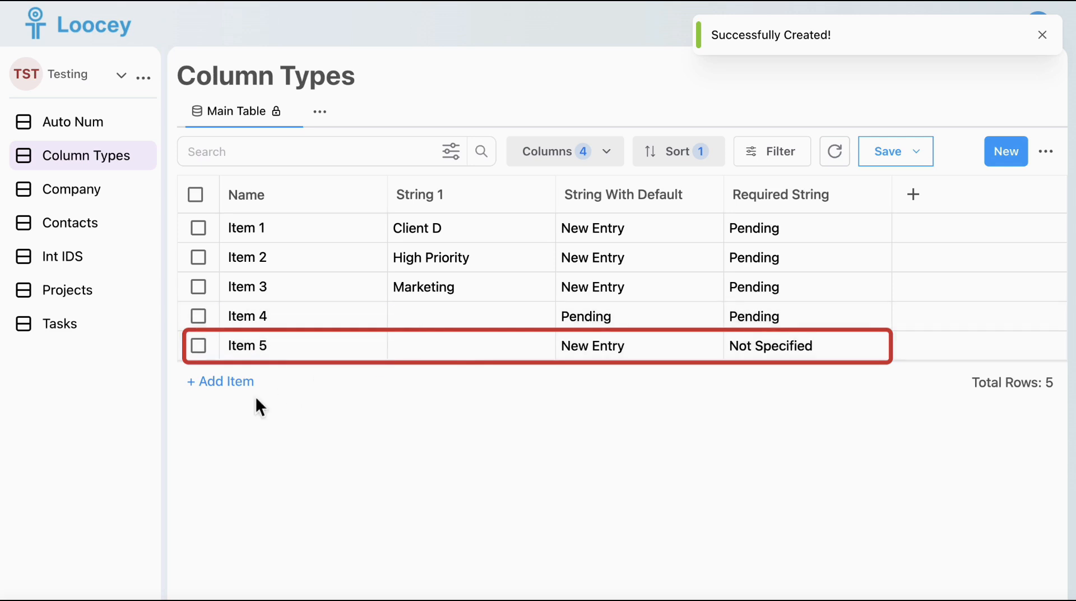
{"action": "left_click", "coordinate": [242, 384]}
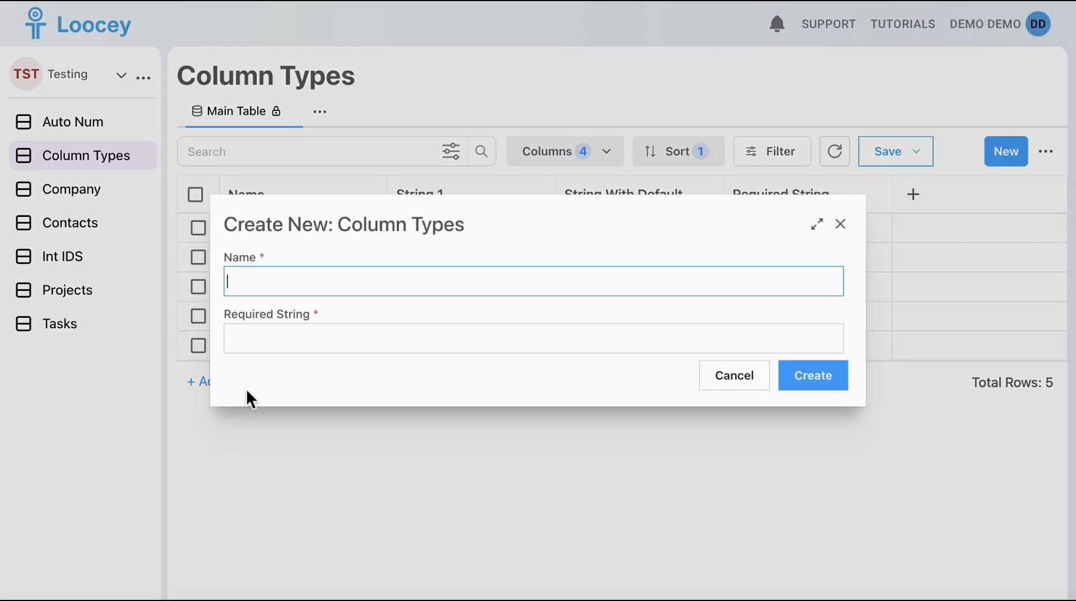
{"action": "left_click", "coordinate": [841, 224]}
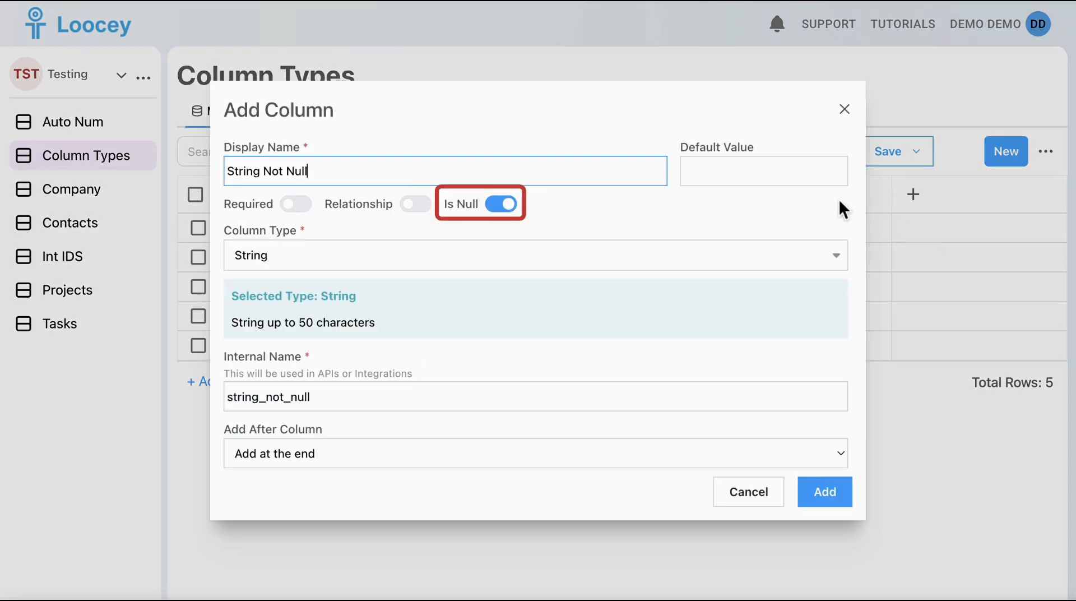
Add a String column named "String Not Null" at the end of the table, with null values disallowed and the default value "General"
{"action": "left_click", "coordinate": [839, 200]}
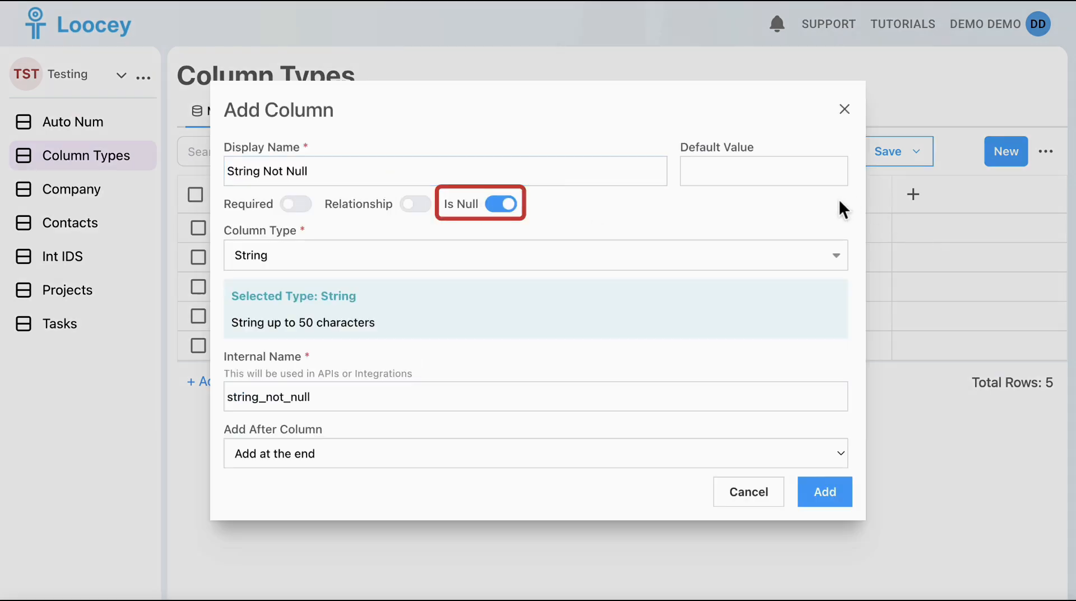
{"action": "left_click", "coordinate": [840, 500]}
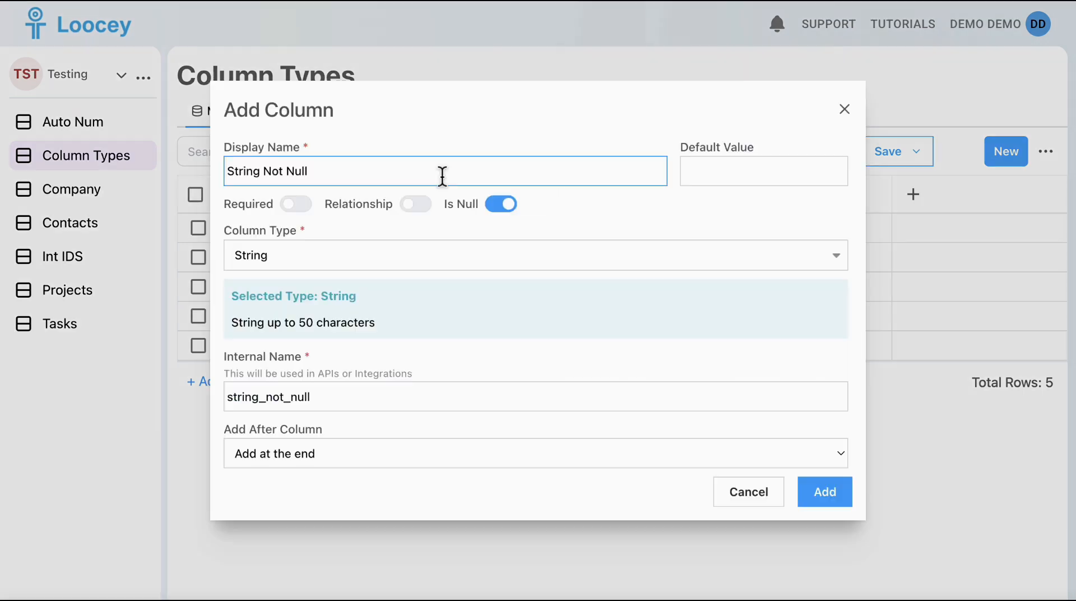
{"action": "left_click", "coordinate": [509, 211]}
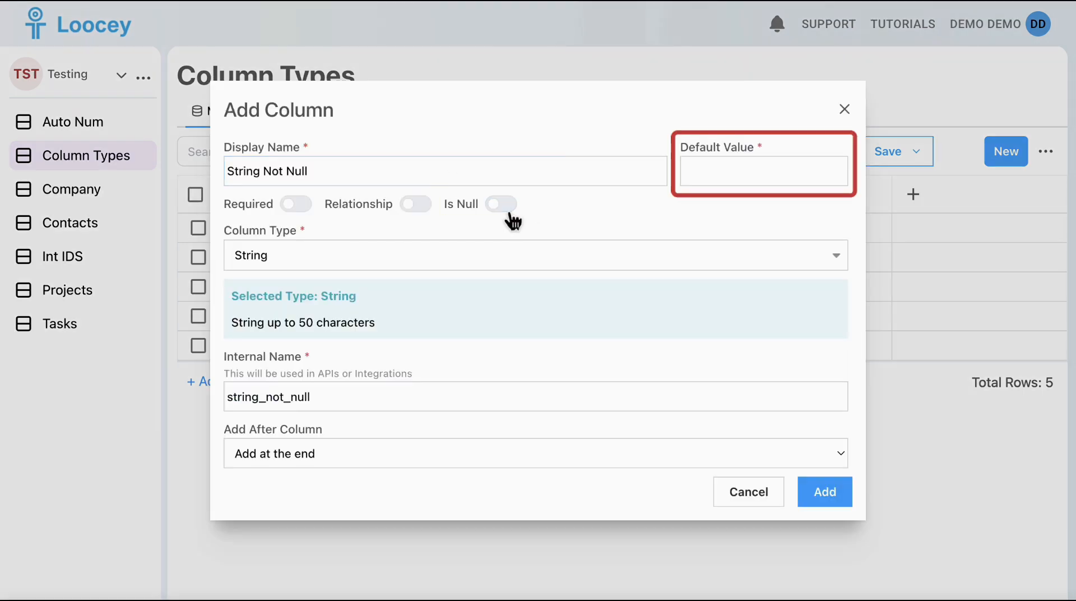
{"action": "left_click", "coordinate": [810, 183]}
{"action": "type", "text": "General"}
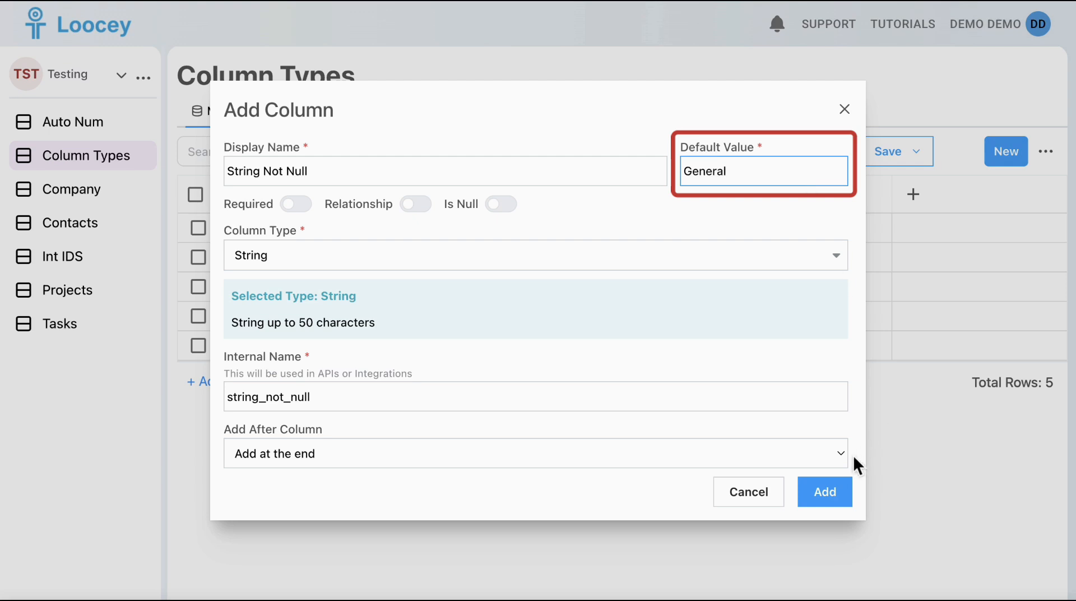
{"action": "left_click", "coordinate": [843, 495]}
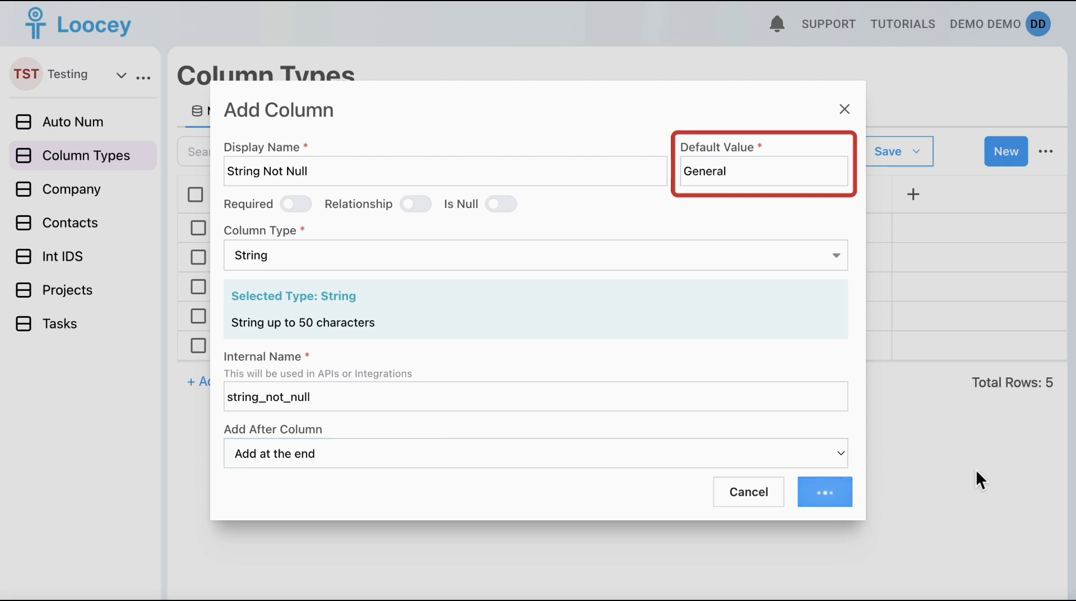